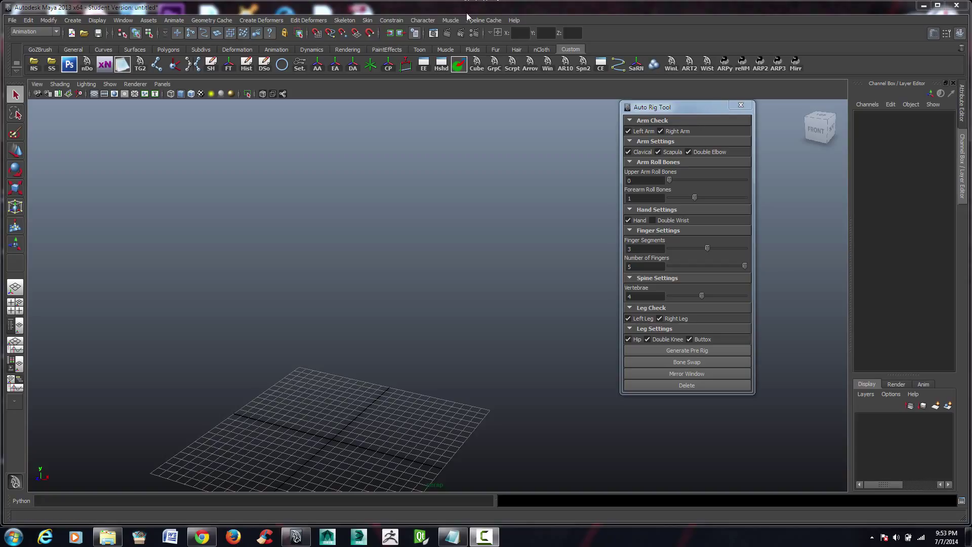
# Generate a pre rig with both arms and legs, five fingers of three segments and 4 vertebrae
pyautogui.click(728, 354)
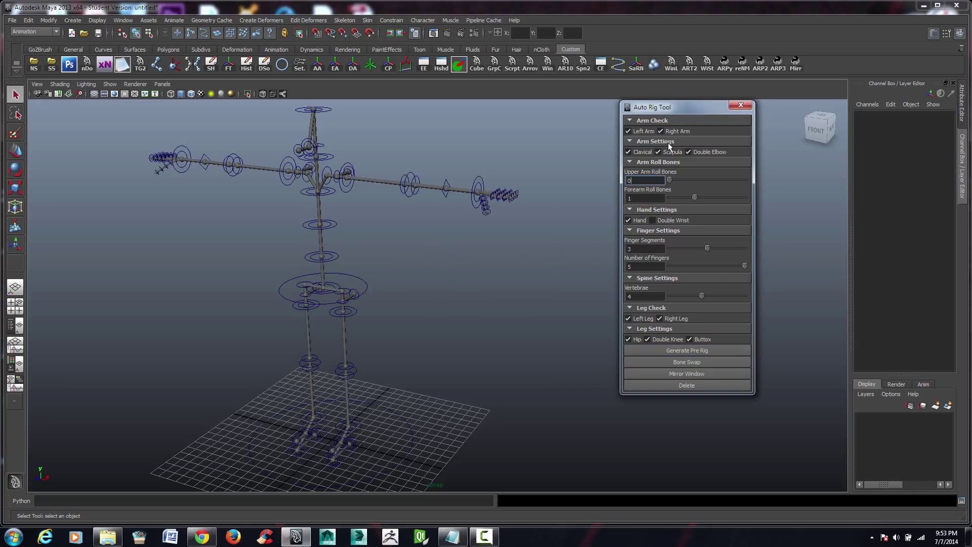
# Exclude the right arm and both legs, keep only the left arm, and regenerate the pre rig while saving the current pose
pyautogui.click(633, 130)
pyautogui.click(660, 319)
pyautogui.click(637, 318)
pyautogui.click(708, 352)
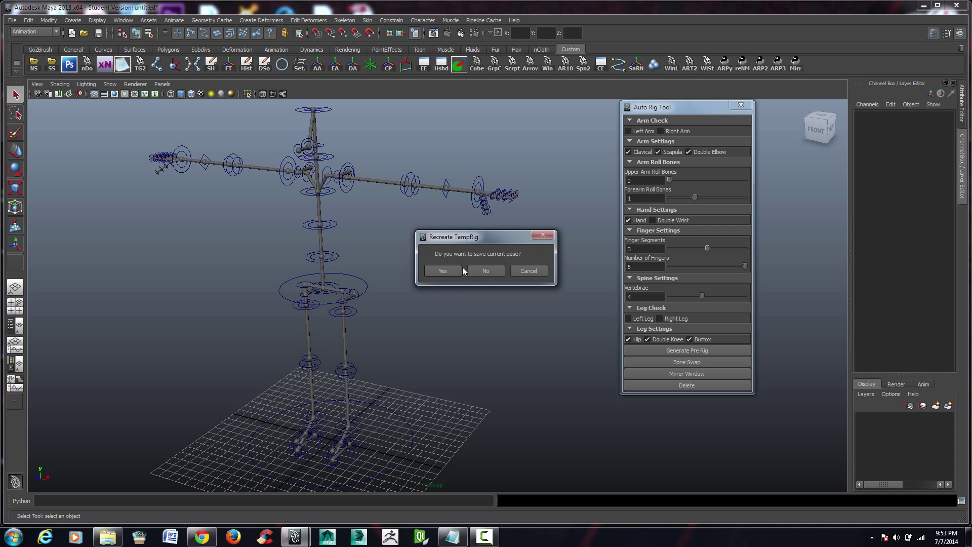
pyautogui.click(527, 270)
pyautogui.click(628, 131)
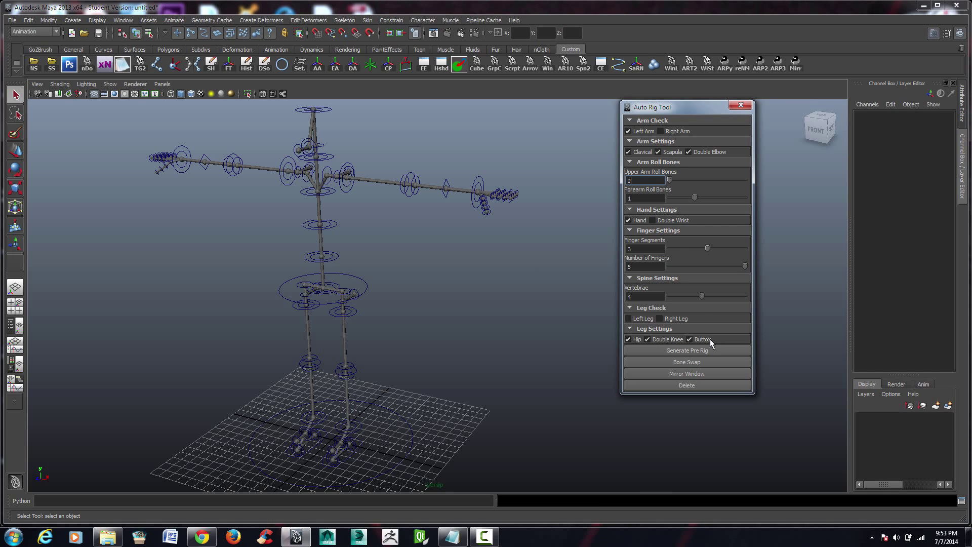
pyautogui.click(711, 349)
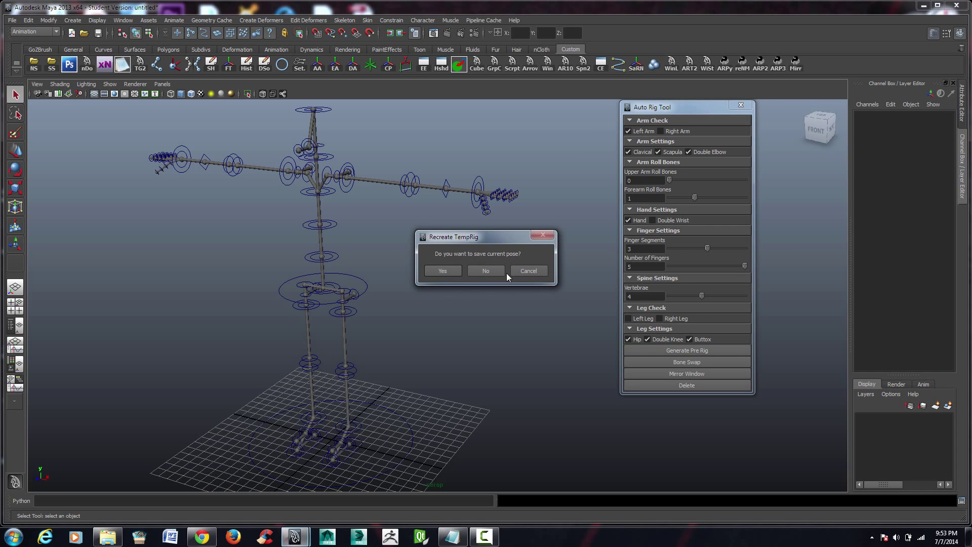
pyautogui.click(451, 272)
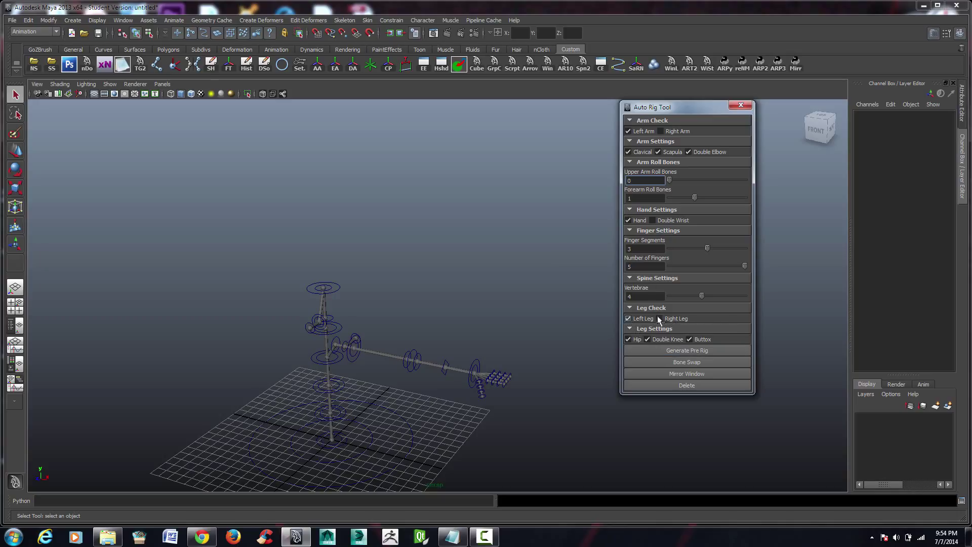
# Include the right arm and both legs, set the vertebrae to 6, and start regenerating the pre rig but cancel it
pyautogui.click(662, 124)
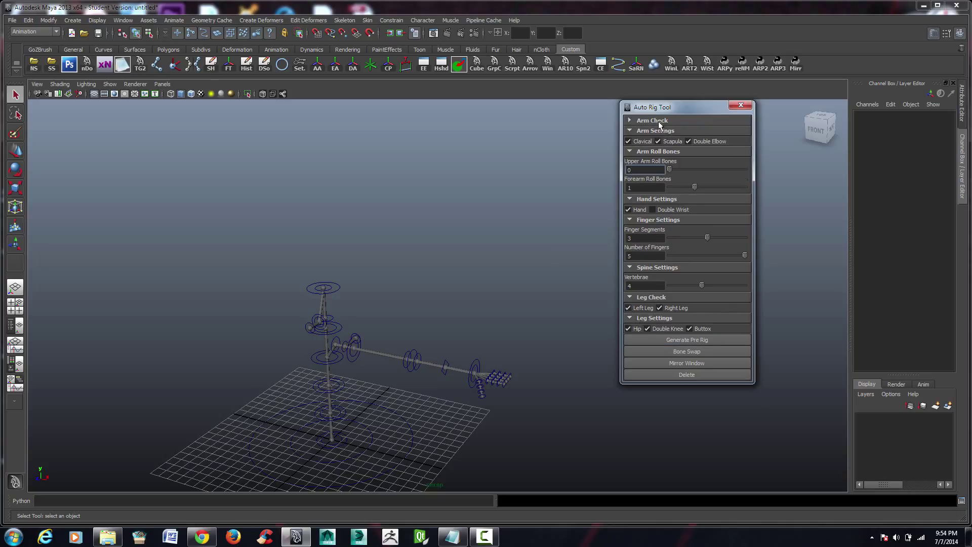
pyautogui.click(661, 121)
pyautogui.click(661, 131)
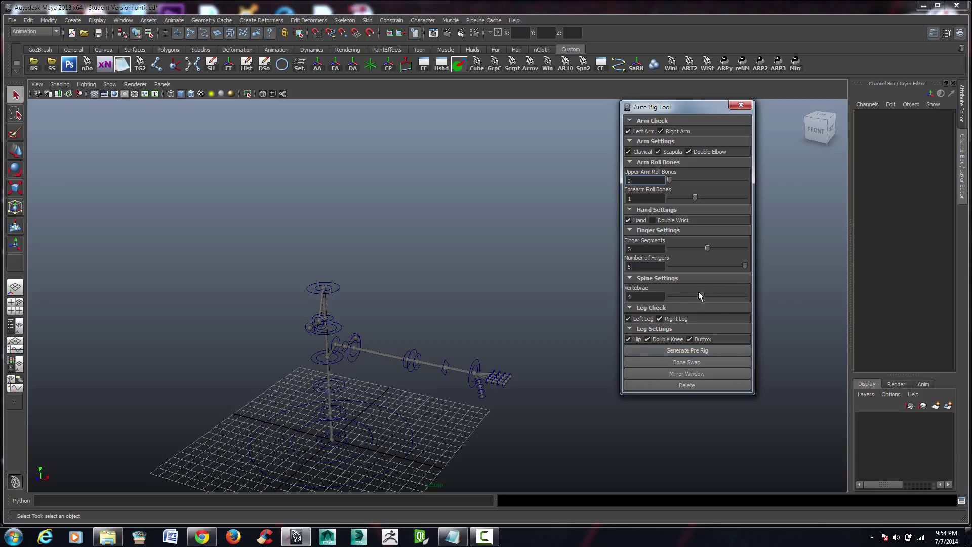
pyautogui.click(718, 349)
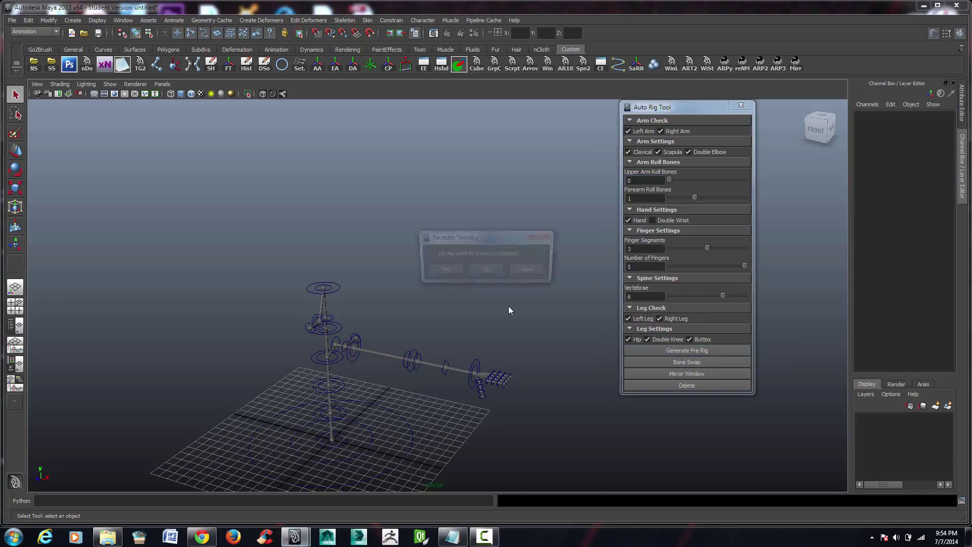
pyautogui.click(529, 271)
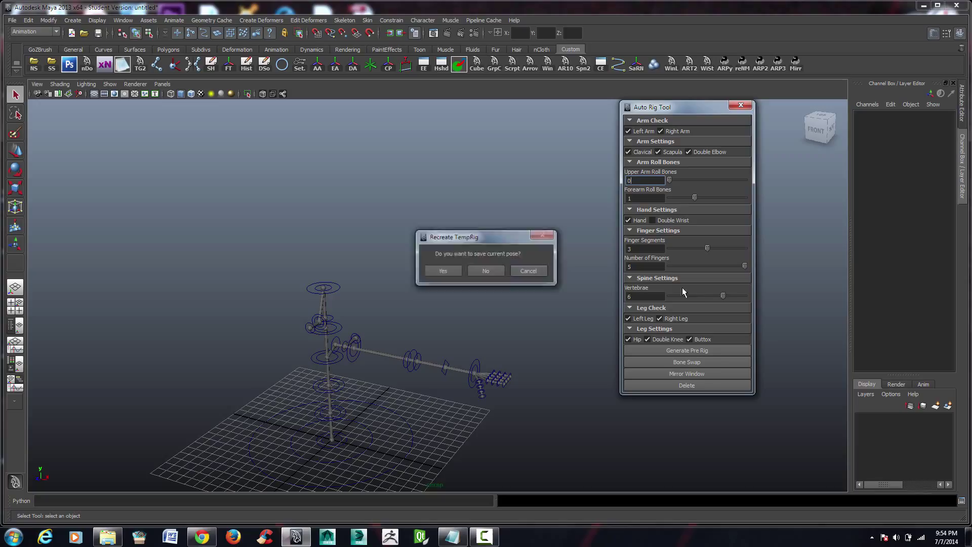
# Regenerate the pre rig with 1 vertebra and again with 8 vertebrae, without saving the current pose
pyautogui.moveTo(724, 296); pyautogui.dragTo(670, 297)
pyautogui.click(719, 353)
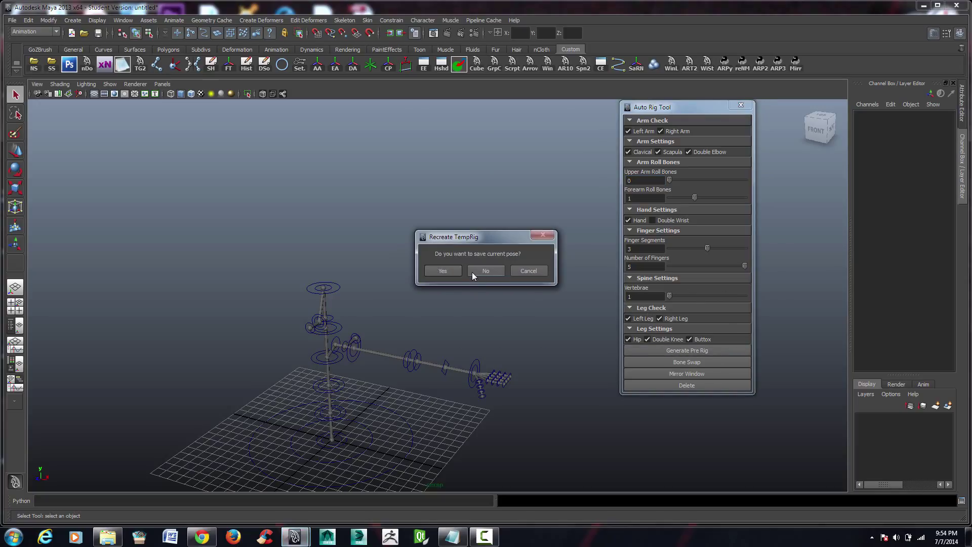
pyautogui.click(485, 270)
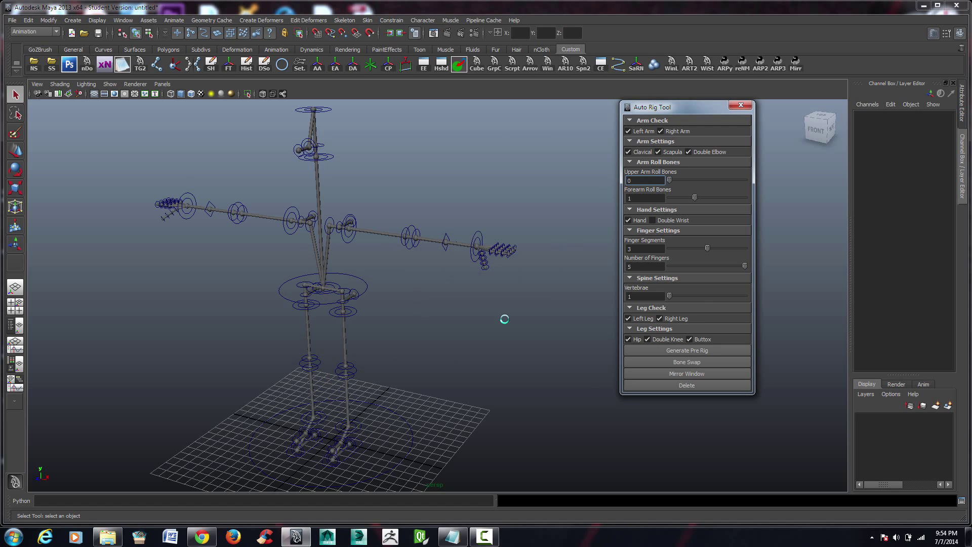
pyautogui.click(694, 352)
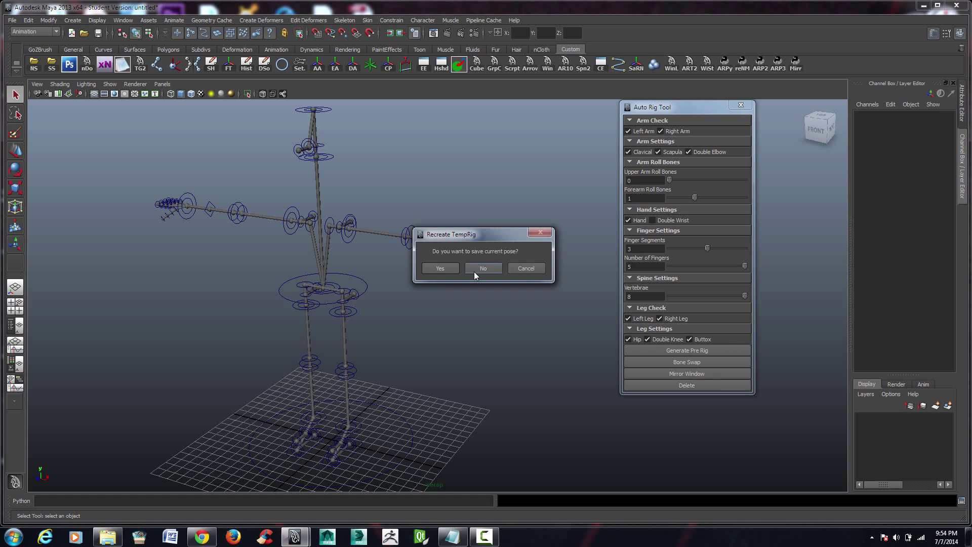
pyautogui.click(482, 268)
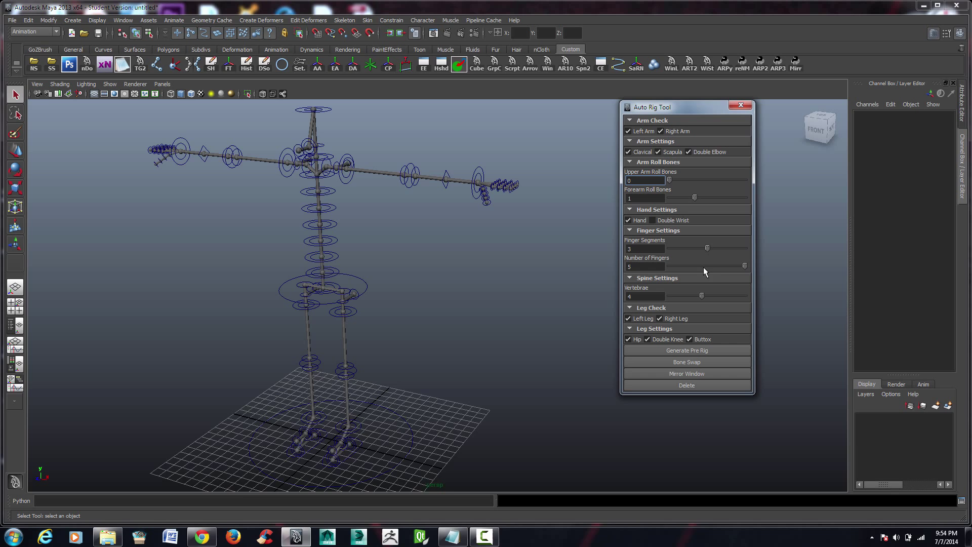
# Set the vertebrae to 4, exclude the hands, and regenerate the pre rig
pyautogui.scroll(5, 441, 196)
pyautogui.keyDown('alt'); pyautogui.moveTo(502, 172); pyautogui.dragTo(475, 248, button='middle'); pyautogui.keyUp('alt')
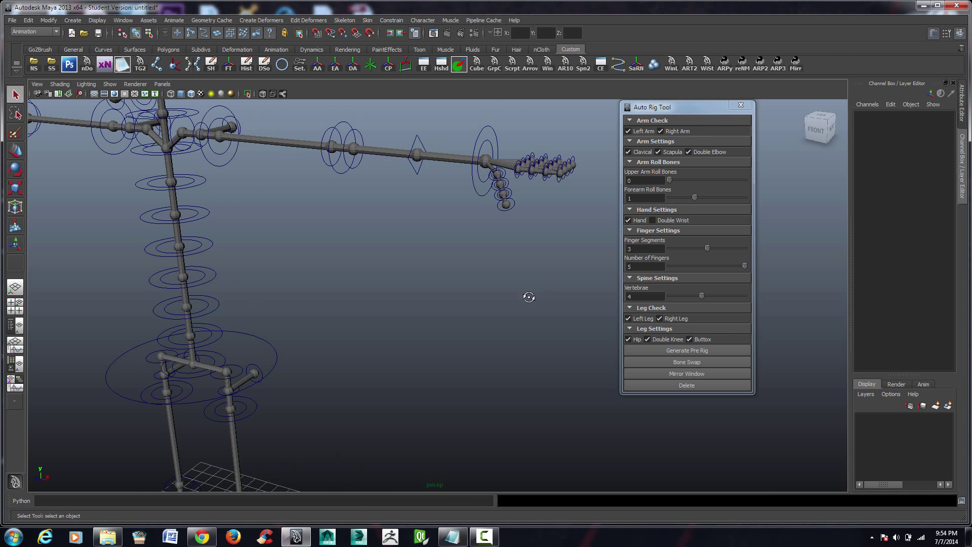
pyautogui.keyDown('alt'); pyautogui.moveTo(529, 297); pyautogui.dragTo(570, 233); pyautogui.keyUp('alt')
pyautogui.click(629, 220)
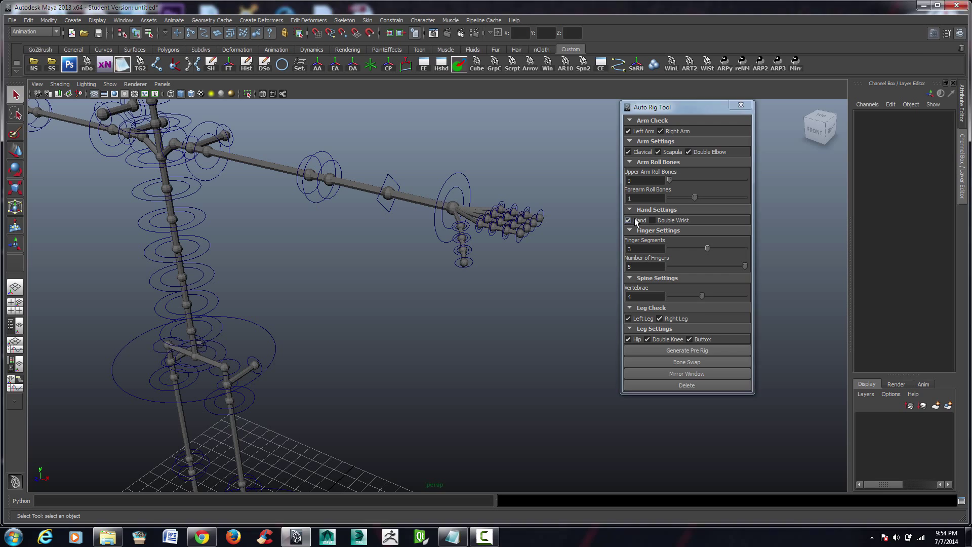
pyautogui.click(706, 349)
pyautogui.press('Return')
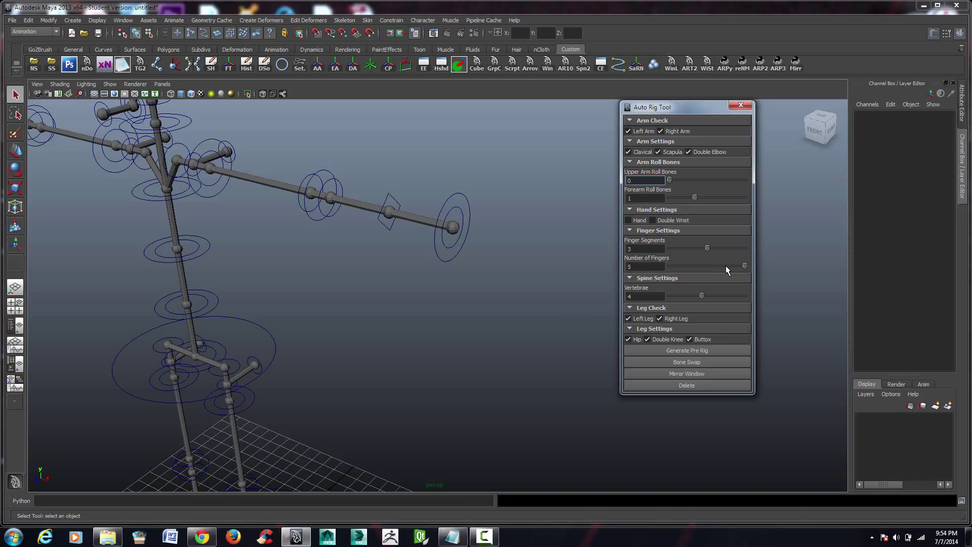
# Enable Hand and Double Wrist and regenerate the pre rig without saving the current pose
pyautogui.click(629, 221)
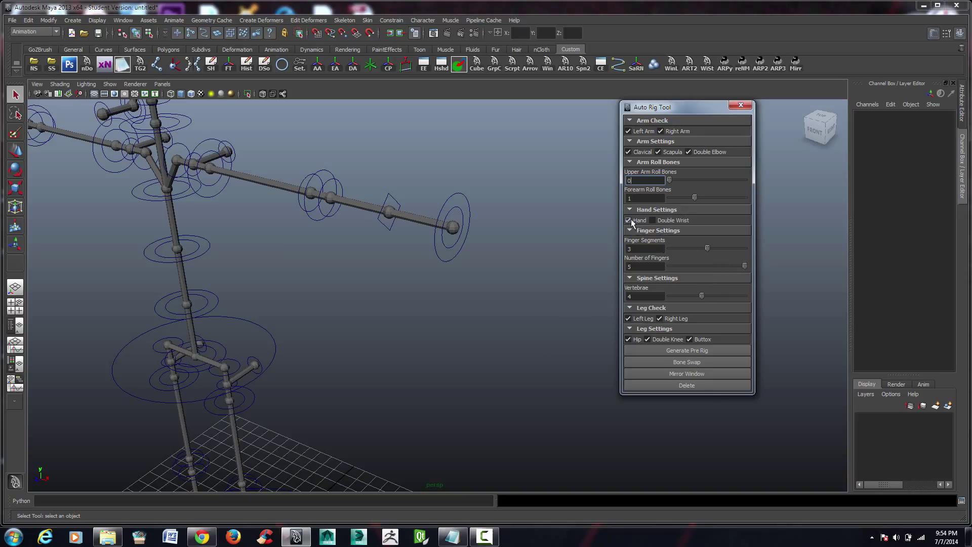
pyautogui.click(701, 356)
pyautogui.click(486, 271)
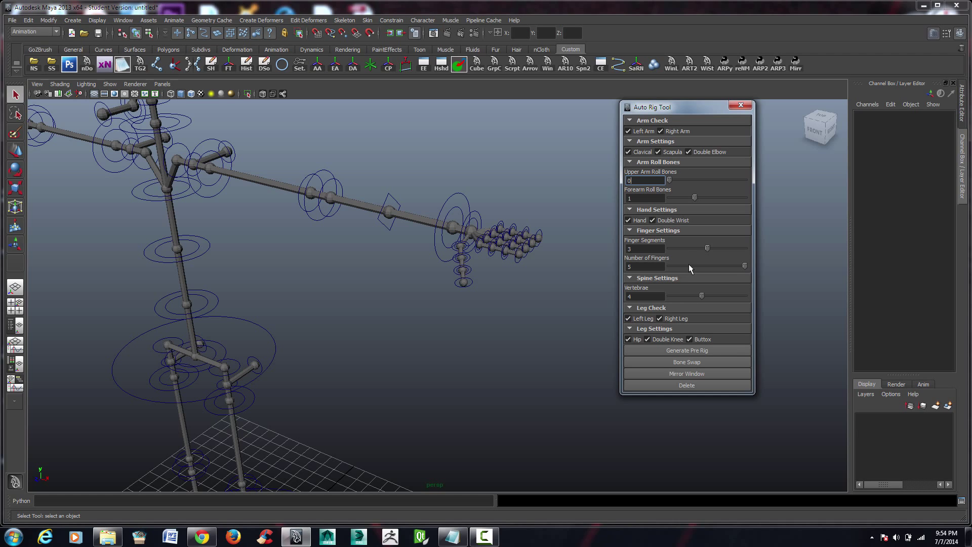
# Set the finger segments to 1 and regenerate the pre rig without saving the current pose
pyautogui.moveTo(671, 250); pyautogui.dragTo(741, 247)
pyautogui.scroll(6, 488, 230)
pyautogui.keyDown('alt'); pyautogui.moveTo(509, 253); pyautogui.dragTo(375, 349, button='middle'); pyautogui.keyUp('alt')
pyautogui.moveTo(745, 248); pyautogui.dragTo(670, 249)
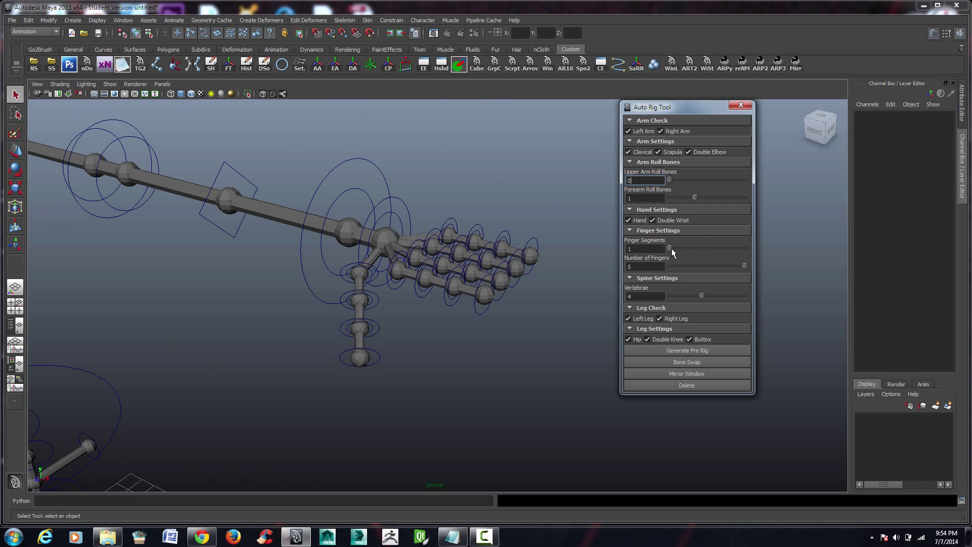
pyautogui.click(699, 351)
pyautogui.click(486, 269)
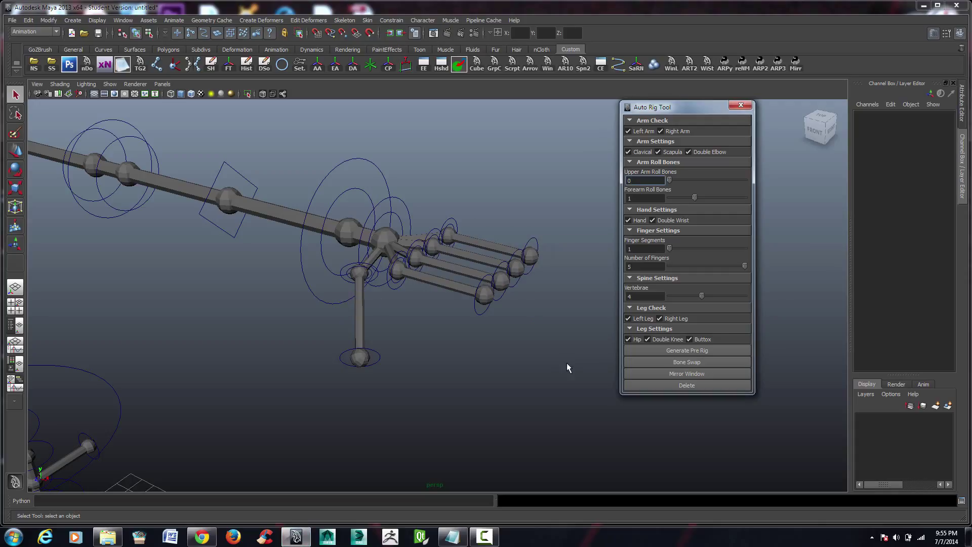
# Regenerate the pre rig with five finger segments and again with 1 finger of 3 segments, without saving the current pose
pyautogui.click(704, 349)
pyautogui.click(478, 268)
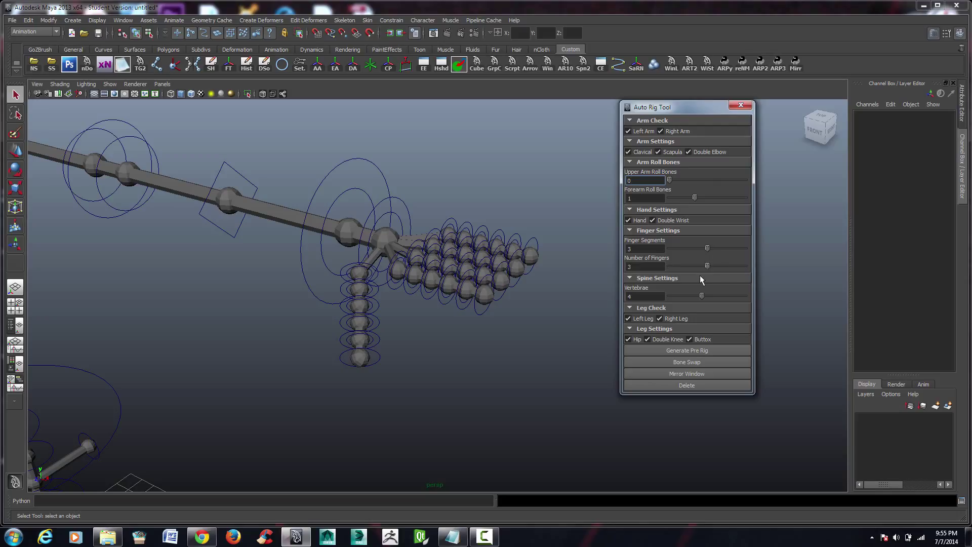
pyautogui.click(689, 350)
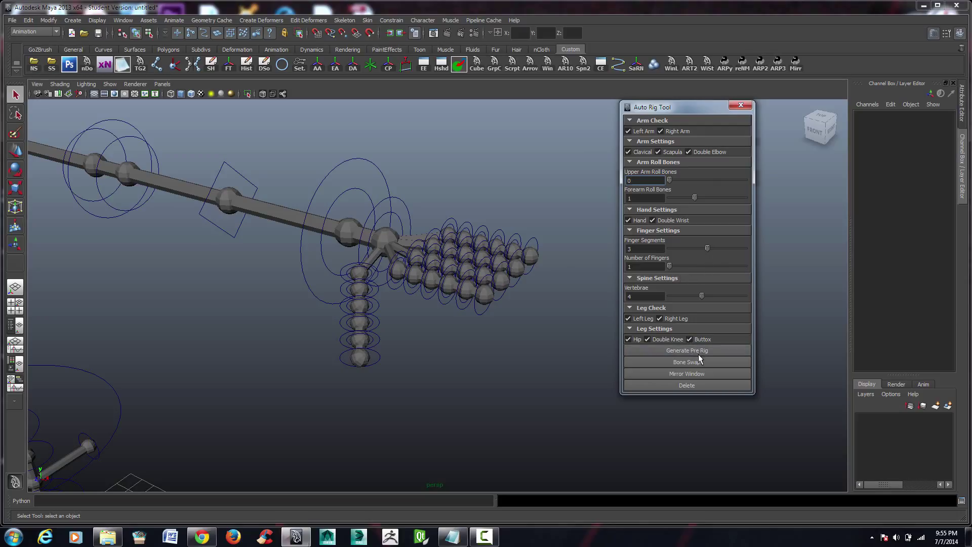
pyautogui.click(476, 269)
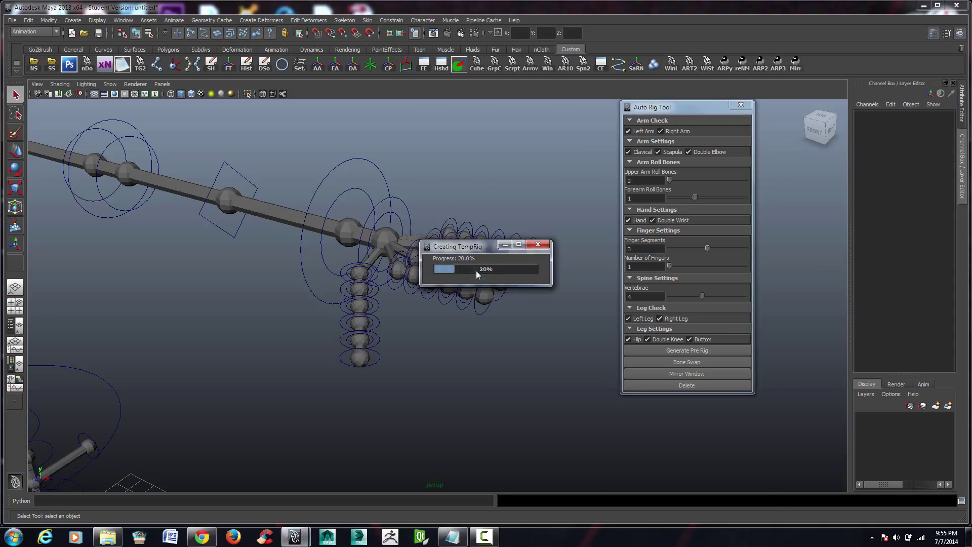
# Set the number of fingers to 5, regenerate the pre rig without saving the current pose, and turn off Double Wrist
pyautogui.moveTo(670, 266); pyautogui.dragTo(751, 266)
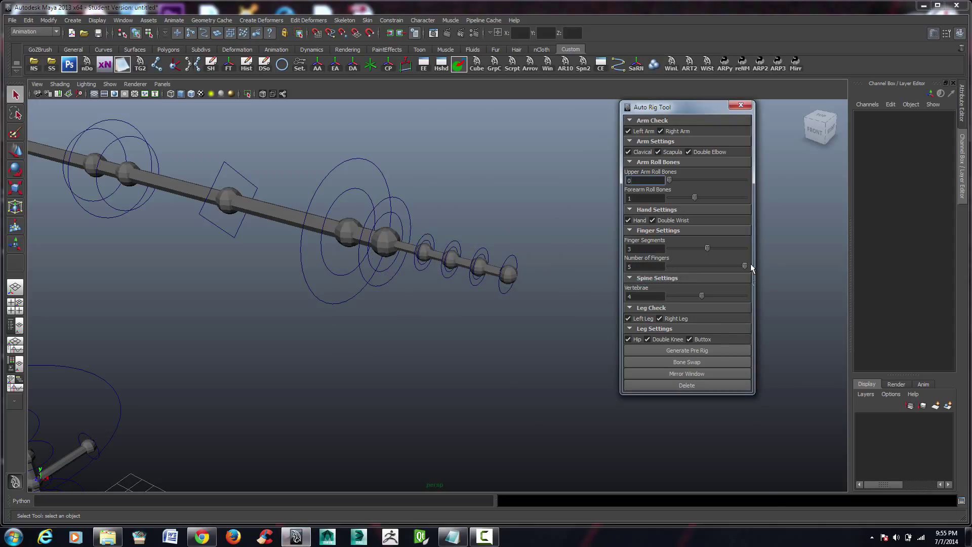
pyautogui.click(715, 350)
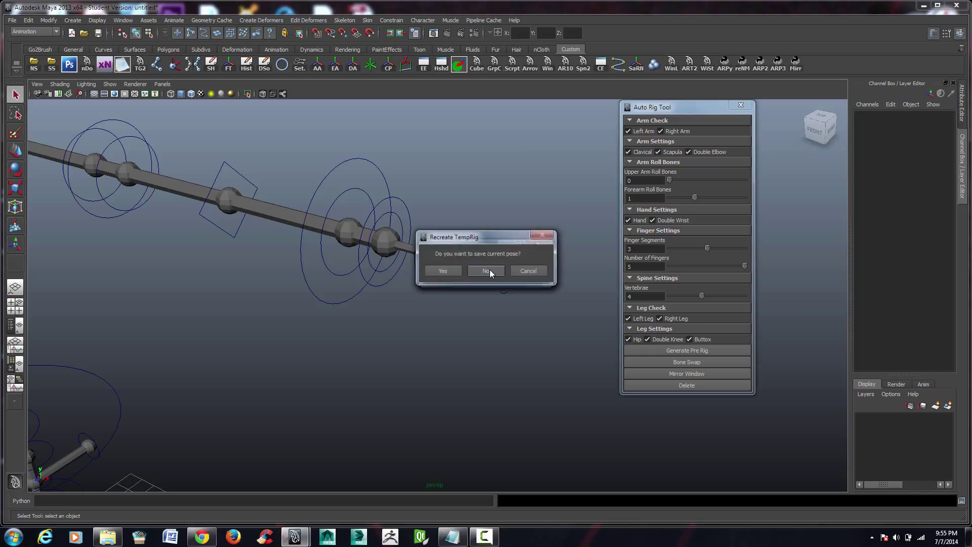
pyautogui.click(490, 269)
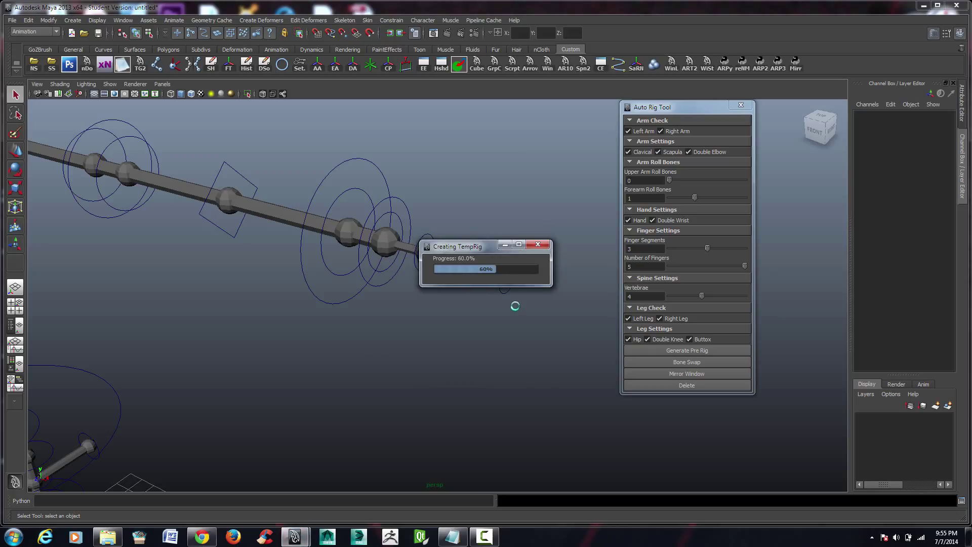
pyautogui.click(665, 223)
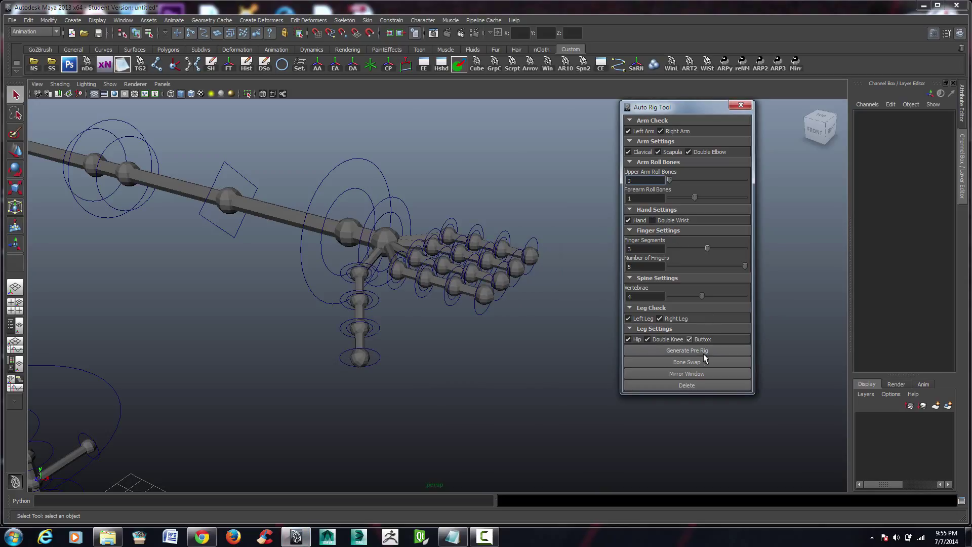
pyautogui.click(703, 353)
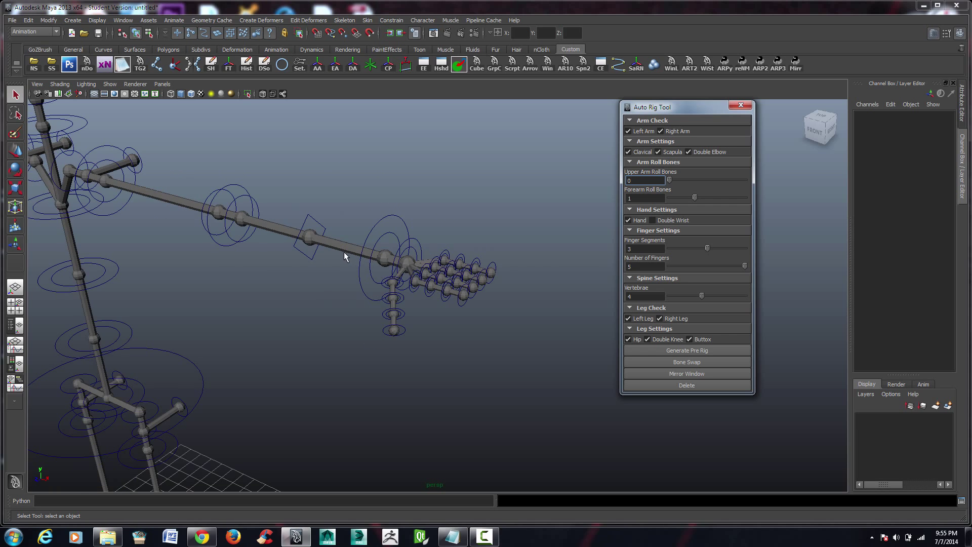
# Turn off Clavical, Scapula and Double Elbow, set the upper arm and forearm roll bones to 3, and regenerate the pre rig
pyautogui.keyDown('alt'); pyautogui.moveTo(344, 252); pyautogui.dragTo(412, 231); pyautogui.keyUp('alt')
pyautogui.keyDown('alt'); pyautogui.moveTo(412, 231); pyautogui.dragTo(471, 251, button='middle'); pyautogui.keyUp('alt')
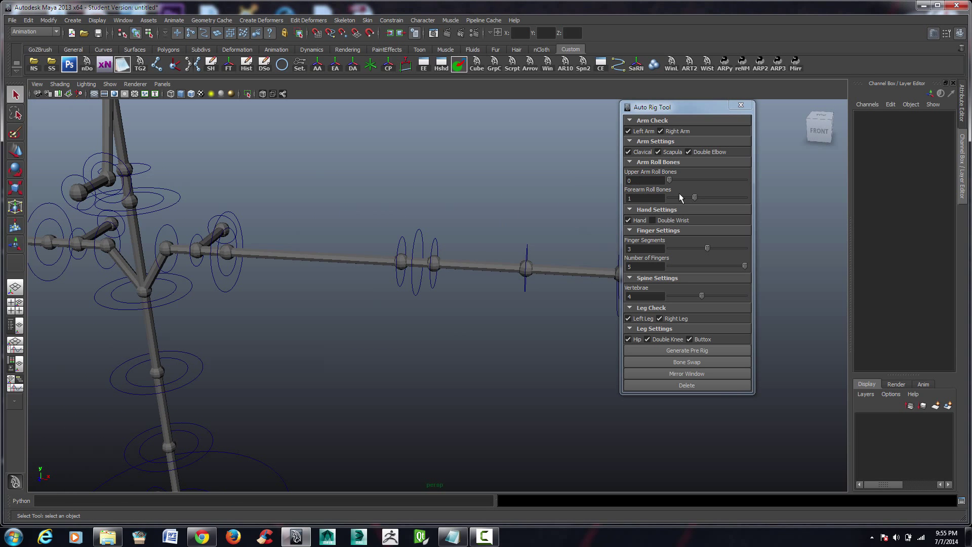
pyautogui.keyDown('alt'); pyautogui.moveTo(418, 262); pyautogui.dragTo(454, 252, button='right'); pyautogui.keyUp('alt')
pyautogui.keyDown('alt'); pyautogui.moveTo(454, 252); pyautogui.dragTo(405, 265, button='middle'); pyautogui.keyUp('alt')
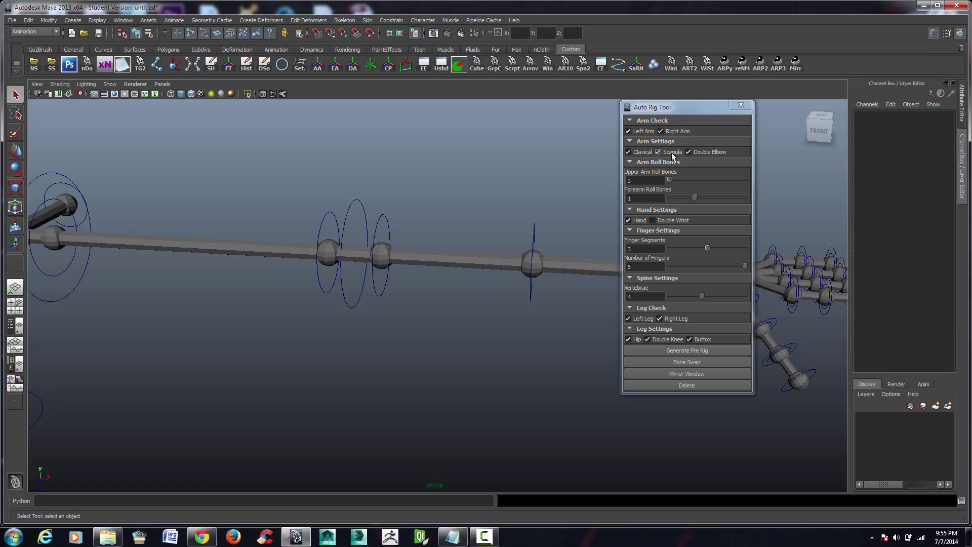
pyautogui.click(629, 152)
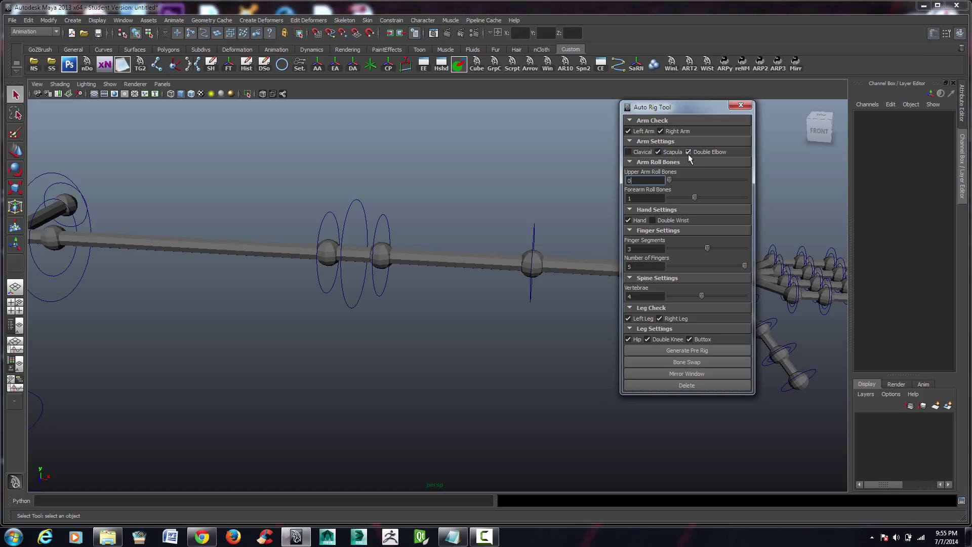
pyautogui.click(688, 152)
pyautogui.click(658, 152)
pyautogui.scroll(-5, 501, 216)
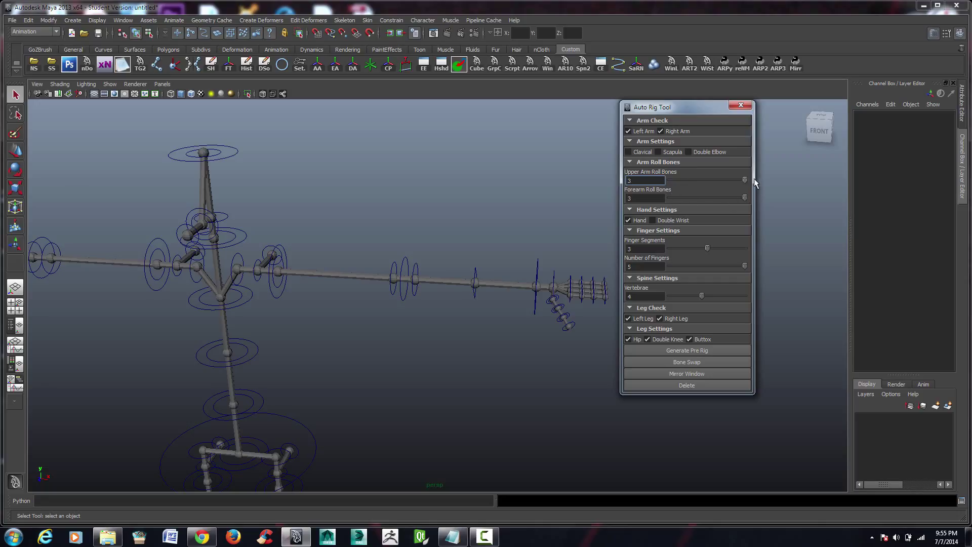
pyautogui.click(706, 349)
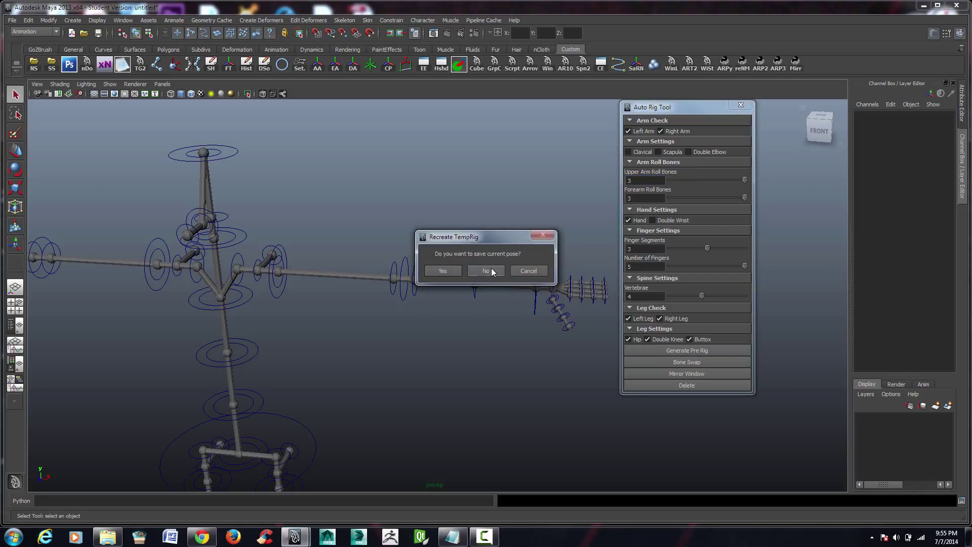
pyautogui.click(459, 270)
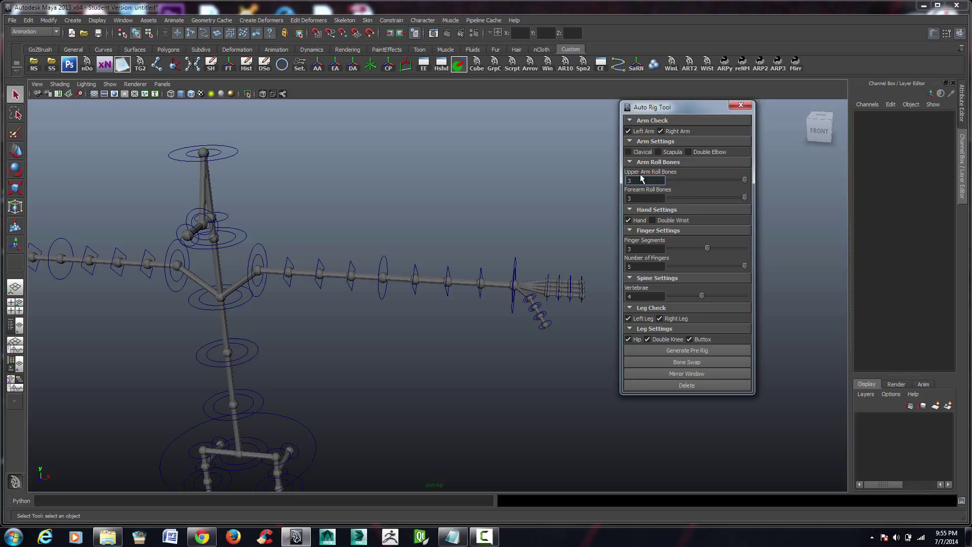
# Regenerate the pre rig with Clavical turned on, and again with Scapula and Double Elbow added, without saving the current pose
pyautogui.click(638, 151)
pyautogui.click(705, 352)
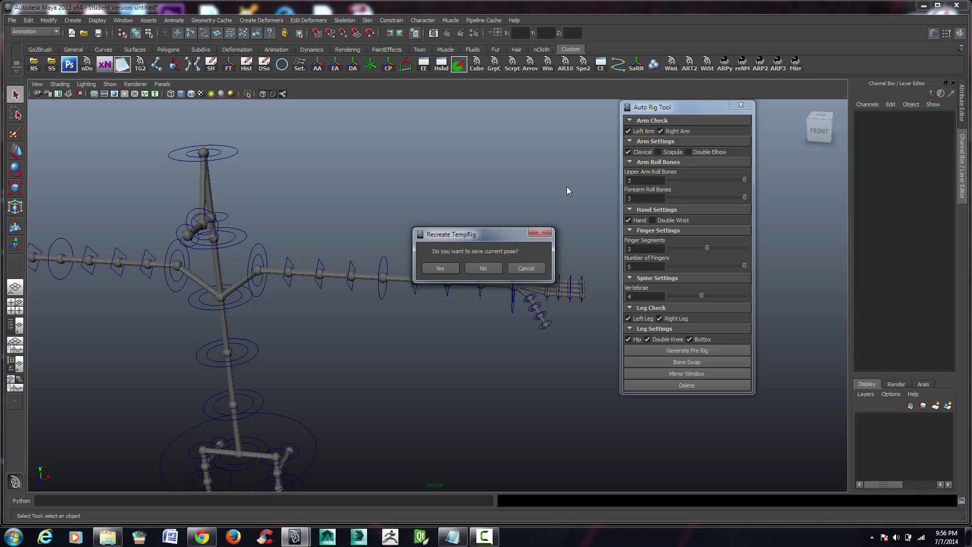
pyautogui.click(488, 269)
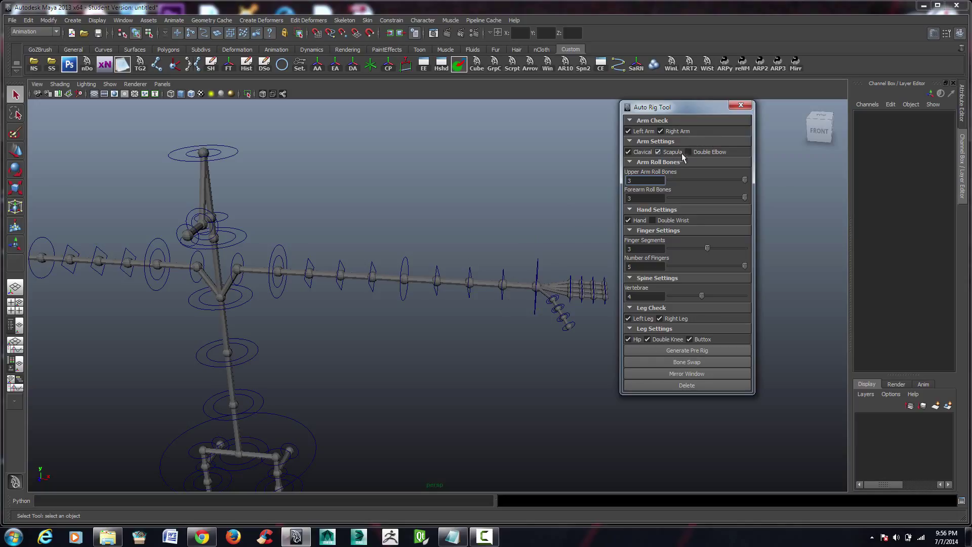
pyautogui.click(670, 352)
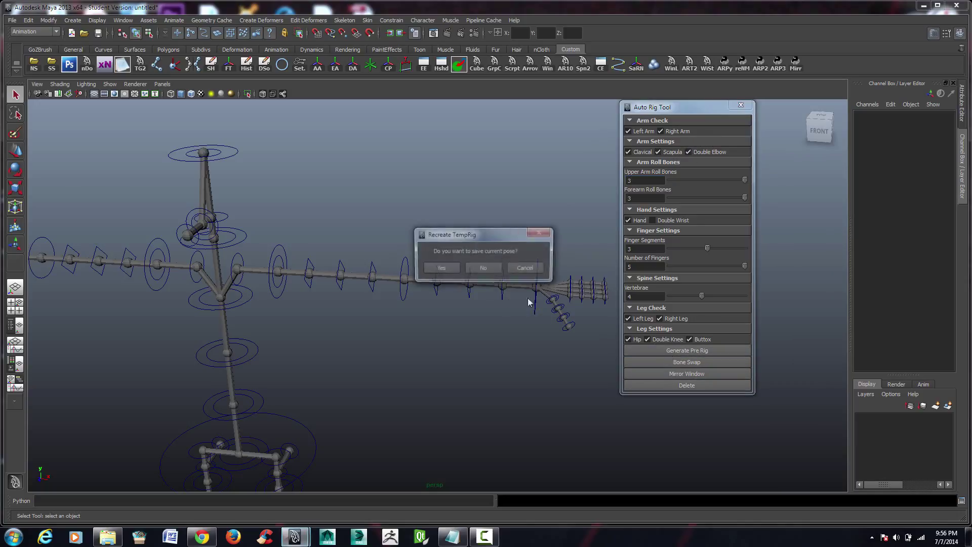
pyautogui.click(487, 268)
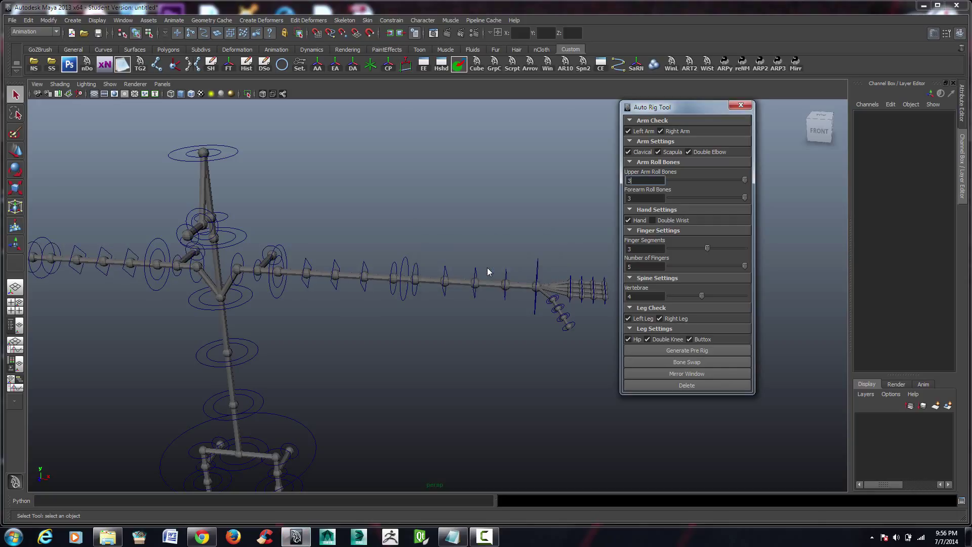
# Set the upper arm roll bones to 1 and the forearm roll bones to 2, and regenerate the pre rig without saving the pose
pyautogui.moveTo(745, 180); pyautogui.dragTo(667, 181)
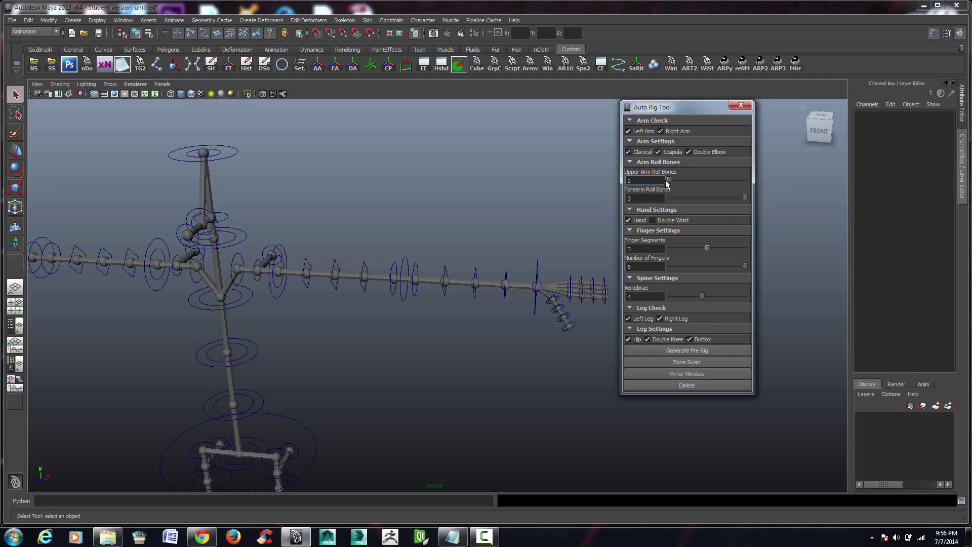
pyautogui.click(703, 198)
pyautogui.click(682, 352)
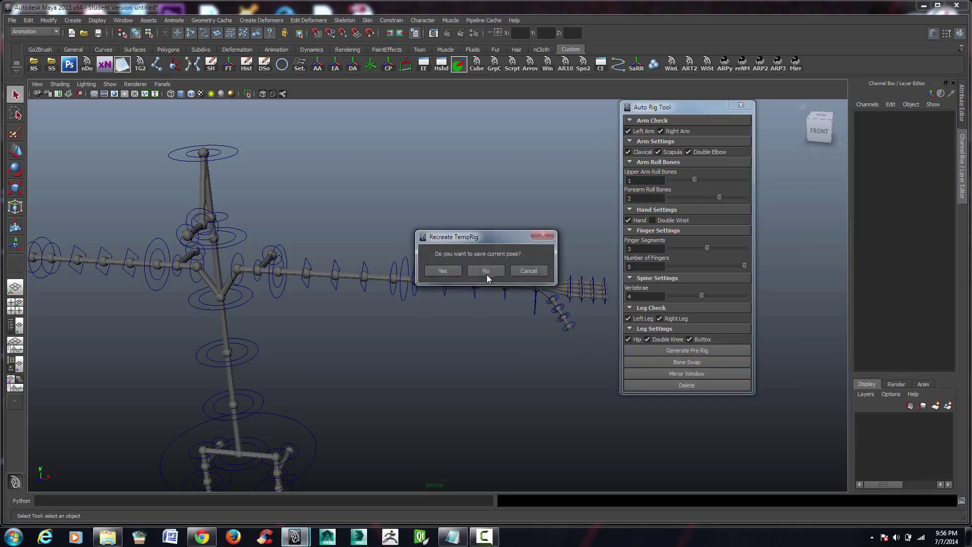
pyautogui.press('Return')
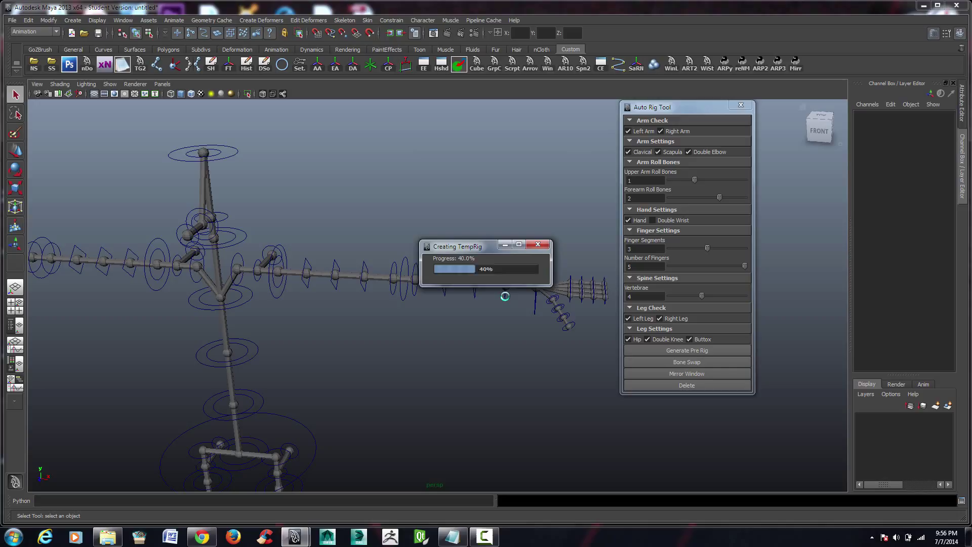
# Turn on Double Wrist and regenerate the pre rig without saving the current pose
pyautogui.click(652, 221)
pyautogui.click(663, 350)
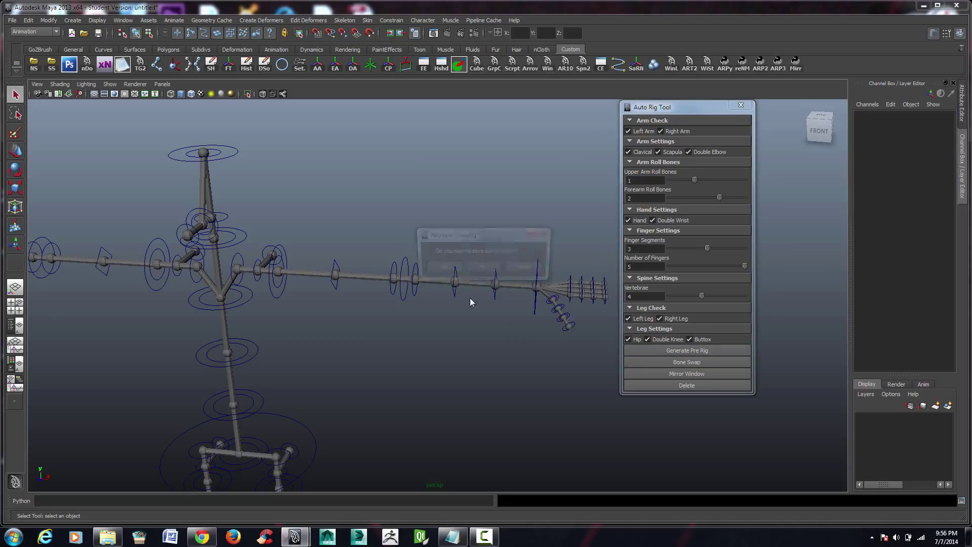
pyautogui.click(479, 270)
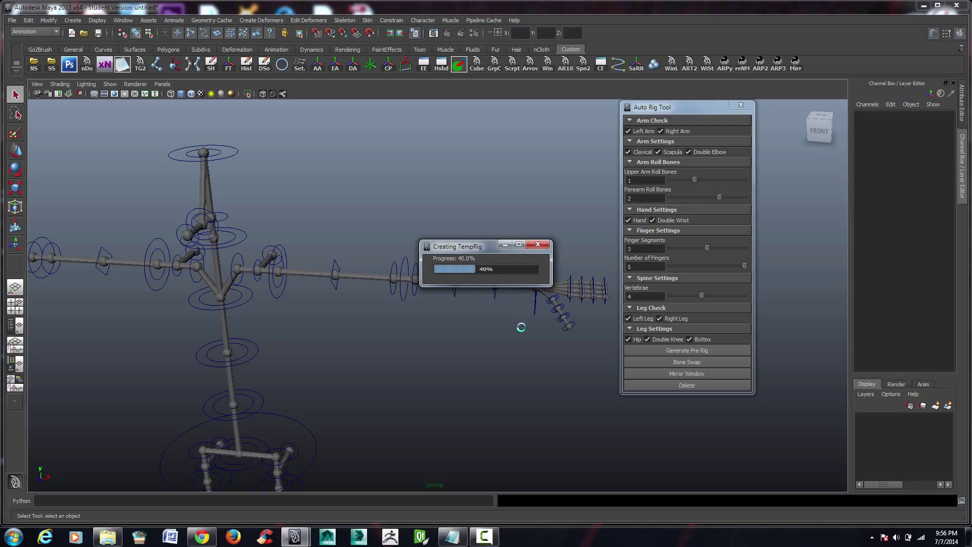
# Try rotating the left and right main shoulder controls together about Z, and undo the rotation
pyautogui.click(280, 302)
pyautogui.press('e')
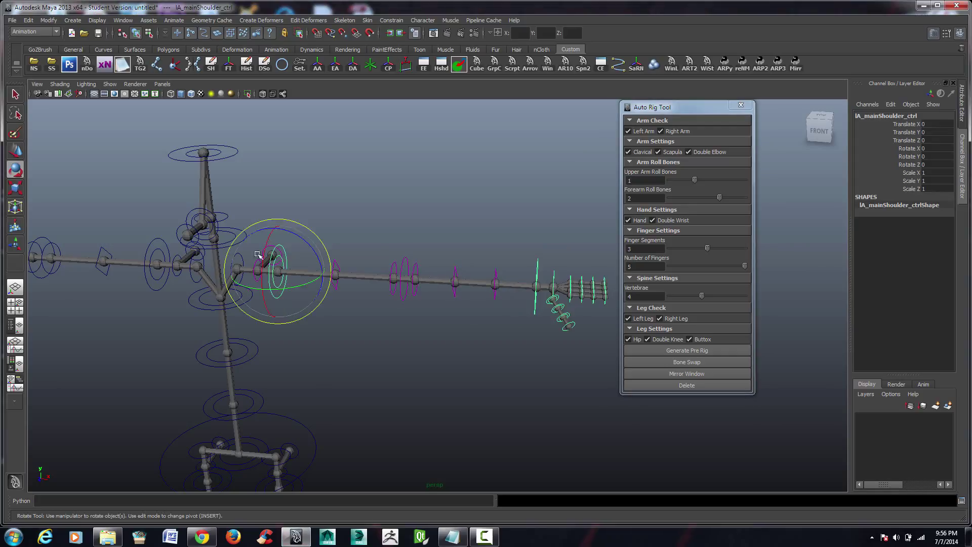
pyautogui.click(167, 285)
pyautogui.moveTo(193, 239); pyautogui.dragTo(177, 241)
pyautogui.hotkey('ctrl', 'z')
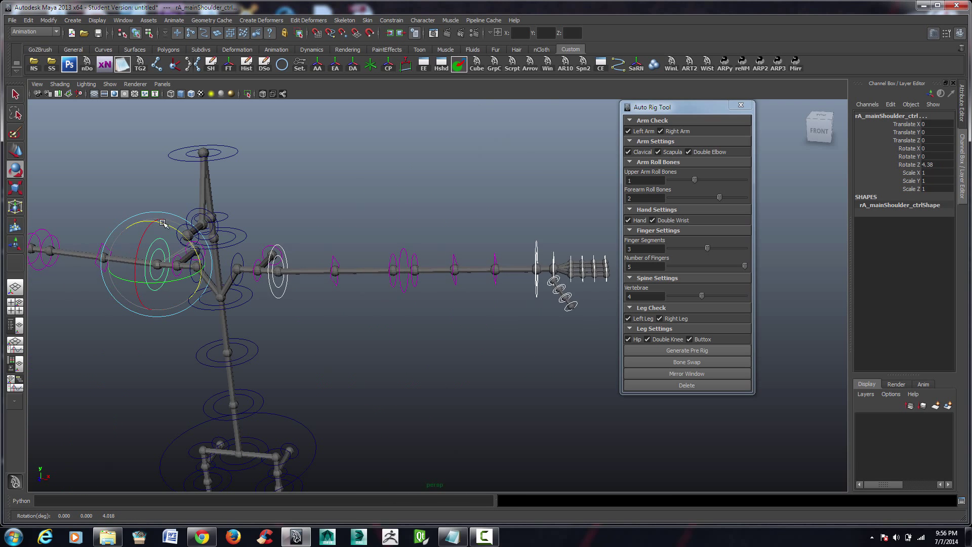
pyautogui.hotkey('shift', 'z')
pyautogui.hotkey('ctrl', 'z')
# Rotate the left main shoulder control to about -47.4 on Z, and move it to X -1.114 and the left clavicle control to X -0.519
pyautogui.click(276, 250)
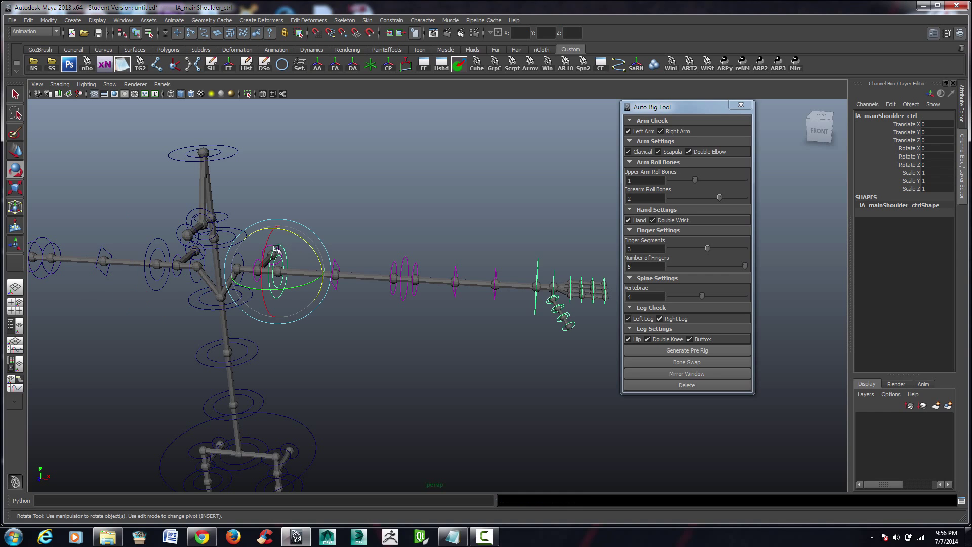
pyautogui.moveTo(311, 244); pyautogui.dragTo(254, 287)
pyautogui.press('w')
pyautogui.click(239, 255)
# Rotate the left scapula base control to about -16.06 on X
pyautogui.press('space')
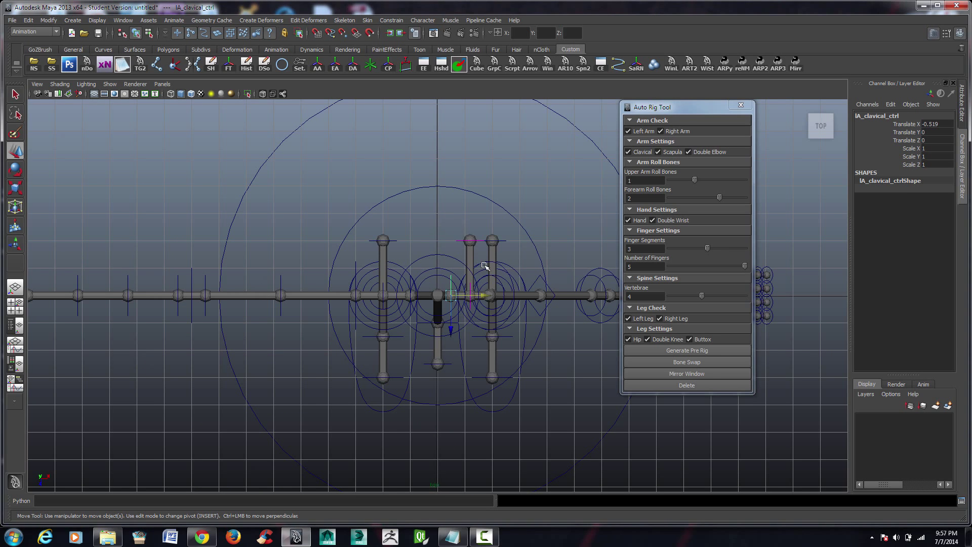
pyautogui.press('space')
pyautogui.moveTo(516, 269); pyautogui.dragTo(508, 277)
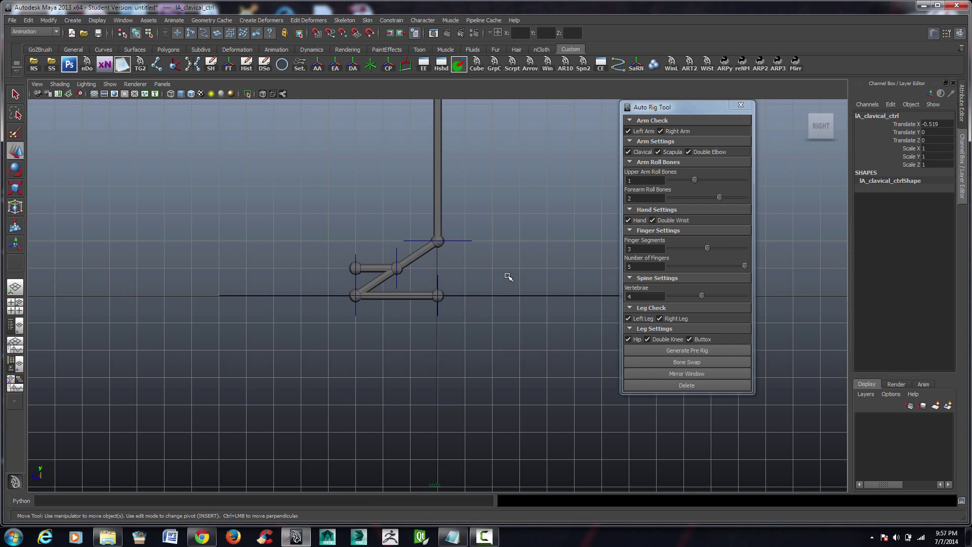
pyautogui.press('space')
pyautogui.moveTo(487, 223); pyautogui.dragTo(489, 200)
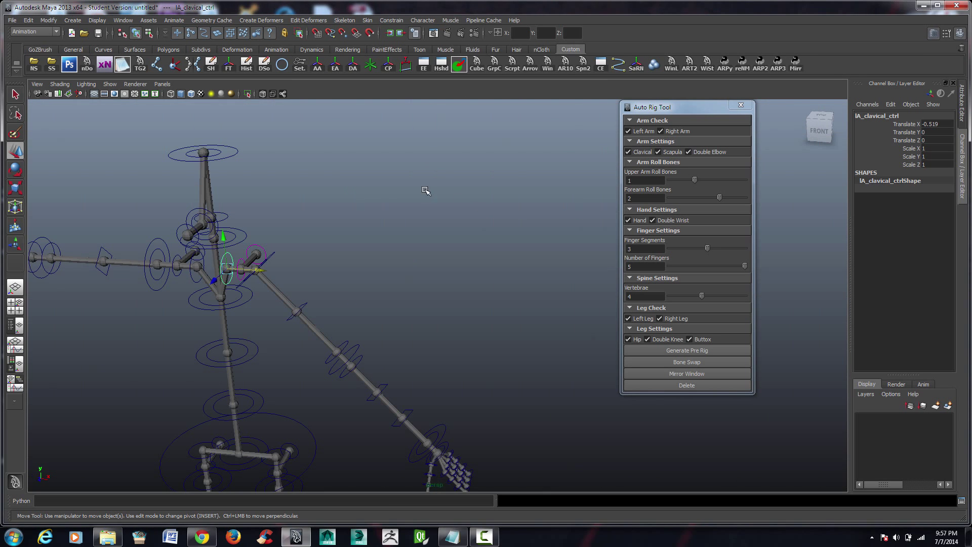
pyautogui.keyDown('alt'); pyautogui.moveTo(404, 319); pyautogui.dragTo(438, 319, button='middle'); pyautogui.keyUp('alt')
pyautogui.keyDown('alt'); pyautogui.moveTo(439, 319); pyautogui.dragTo(351, 297); pyautogui.keyUp('alt')
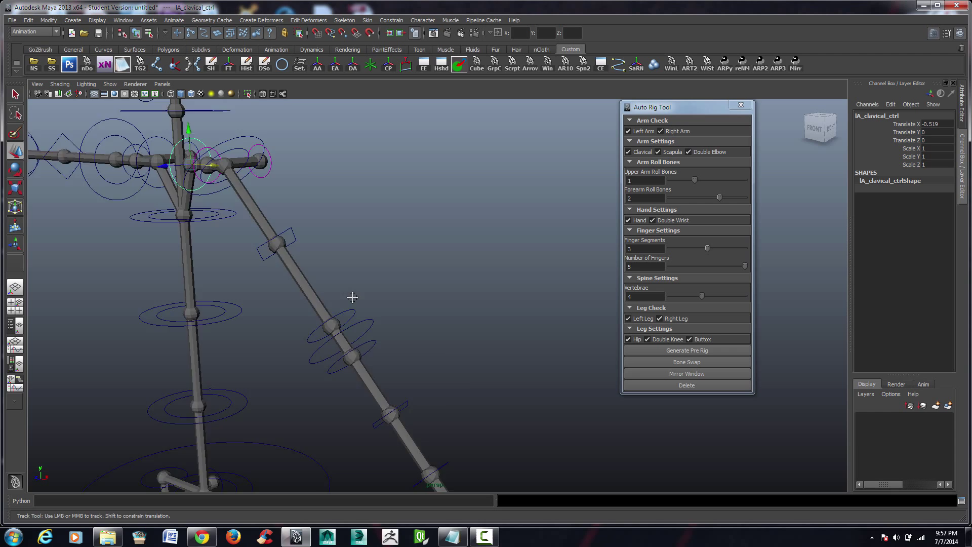
pyautogui.keyDown('alt'); pyautogui.moveTo(351, 298); pyautogui.dragTo(329, 266, button='right'); pyautogui.keyUp('alt')
pyautogui.keyDown('alt'); pyautogui.moveTo(329, 267); pyautogui.dragTo(419, 280); pyautogui.keyUp('alt')
pyautogui.click(424, 274)
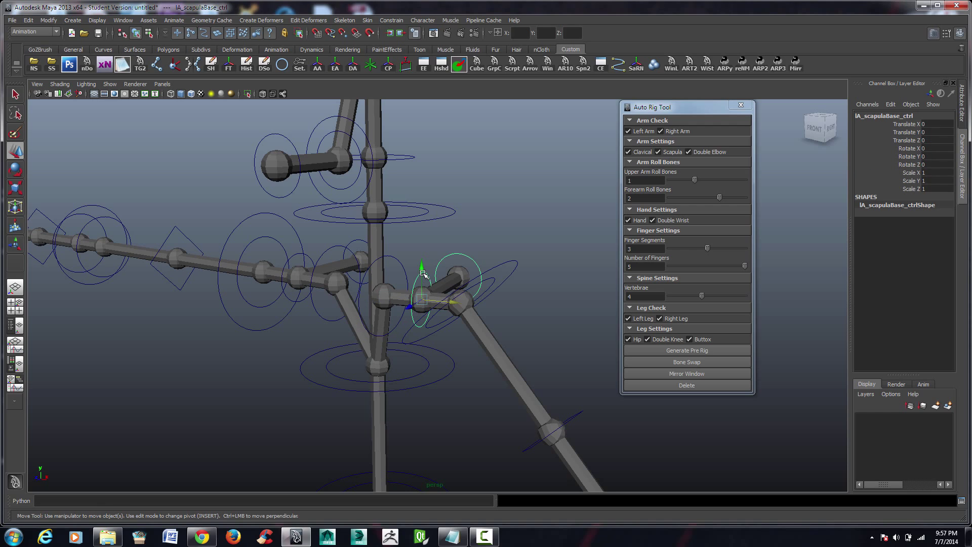
pyautogui.press('e')
pyautogui.moveTo(410, 269); pyautogui.dragTo(478, 291)
# Move the left scapula control to about 0.597 on Z
pyautogui.click(539, 330)
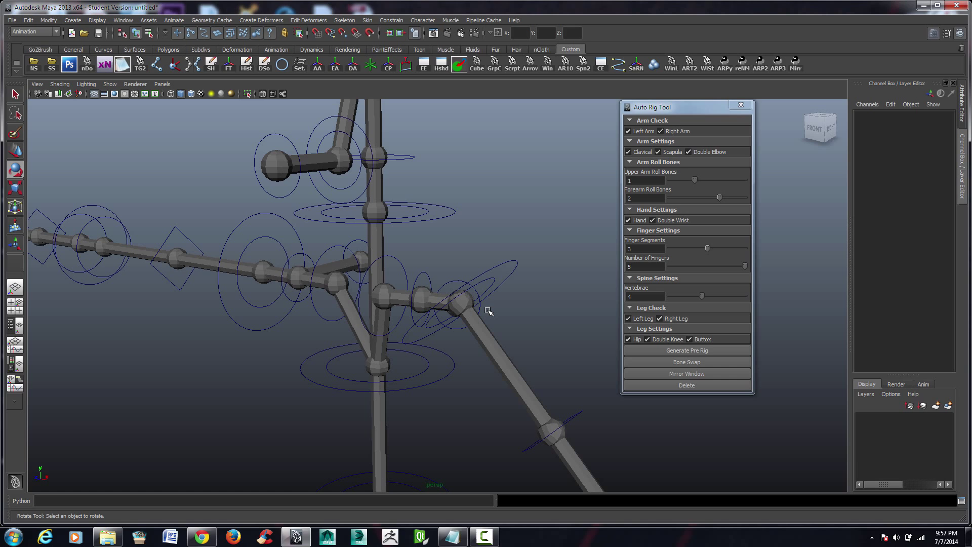
pyautogui.click(480, 309)
pyautogui.press('w')
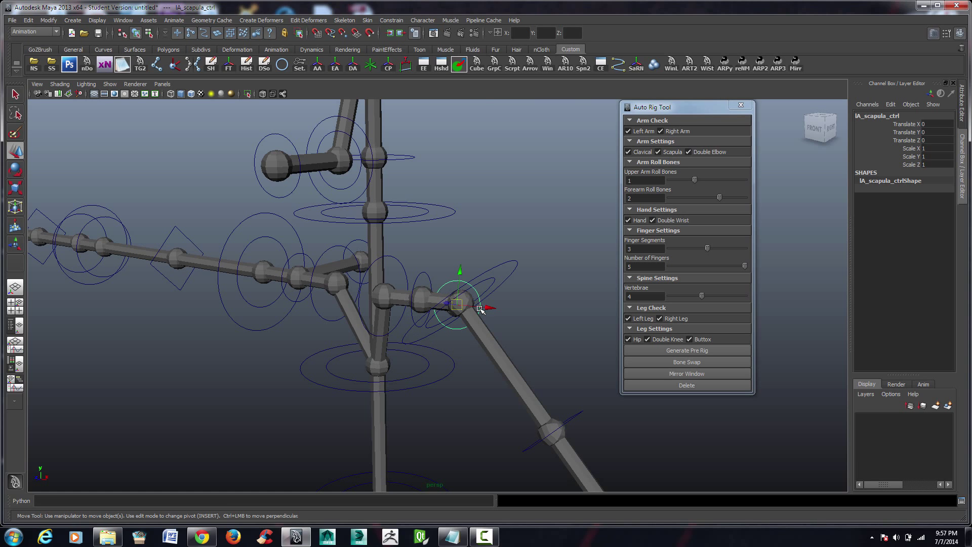
pyautogui.keyDown('alt'); pyautogui.moveTo(504, 341); pyautogui.dragTo(359, 335); pyautogui.keyUp('alt')
pyautogui.keyDown('alt'); pyautogui.moveTo(360, 334); pyautogui.dragTo(512, 391); pyautogui.keyUp('alt')
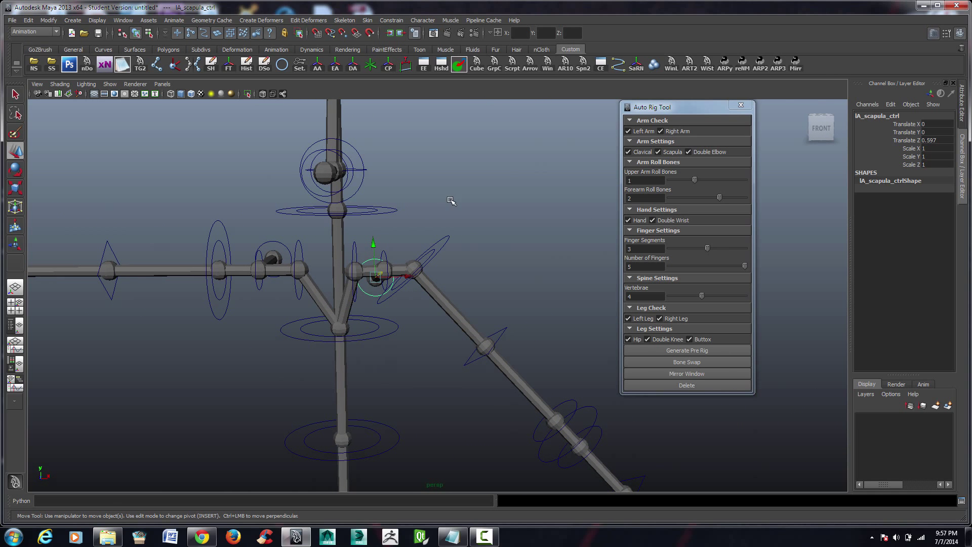
# Pull the left double elbow outward, and move its elbow control to X 0.355 and its forearm control to X -0.255
pyautogui.click(449, 240)
pyautogui.keyDown('alt'); pyautogui.moveTo(494, 318); pyautogui.dragTo(446, 252, button='middle'); pyautogui.keyUp('alt')
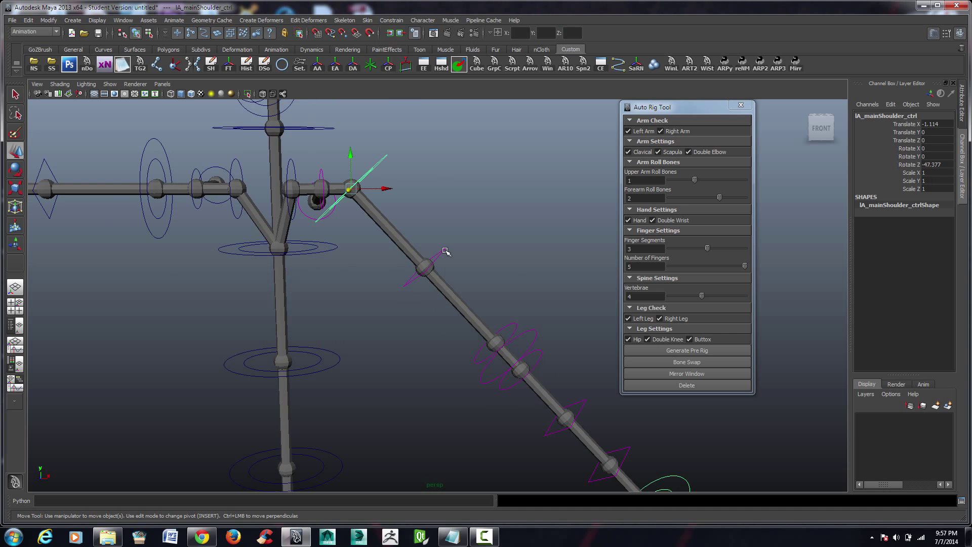
pyautogui.scroll(-4, 446, 250)
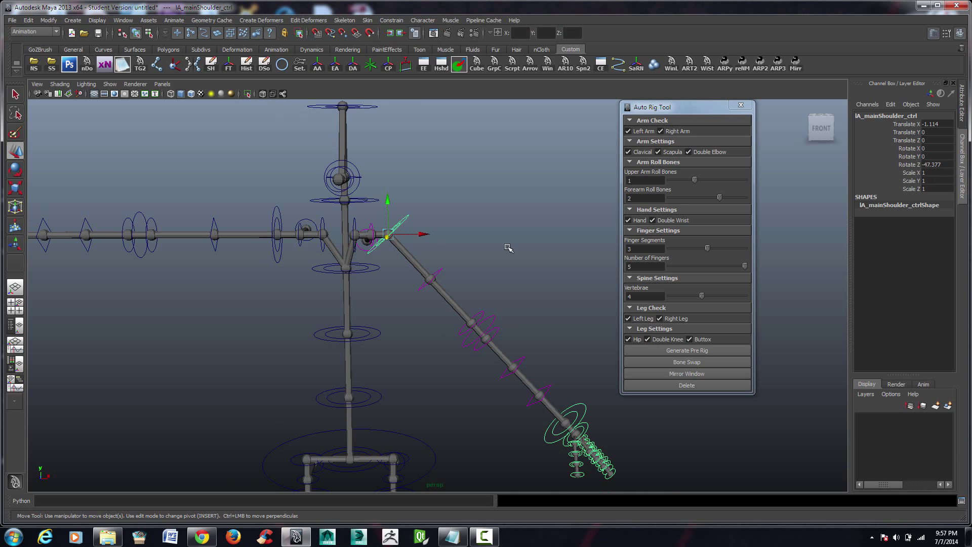
pyautogui.keyDown('alt'); pyautogui.moveTo(508, 247); pyautogui.dragTo(403, 260); pyautogui.keyUp('alt')
pyautogui.keyDown('alt'); pyautogui.moveTo(420, 352); pyautogui.dragTo(408, 307, button='middle'); pyautogui.keyUp('alt')
pyautogui.scroll(3, 408, 306)
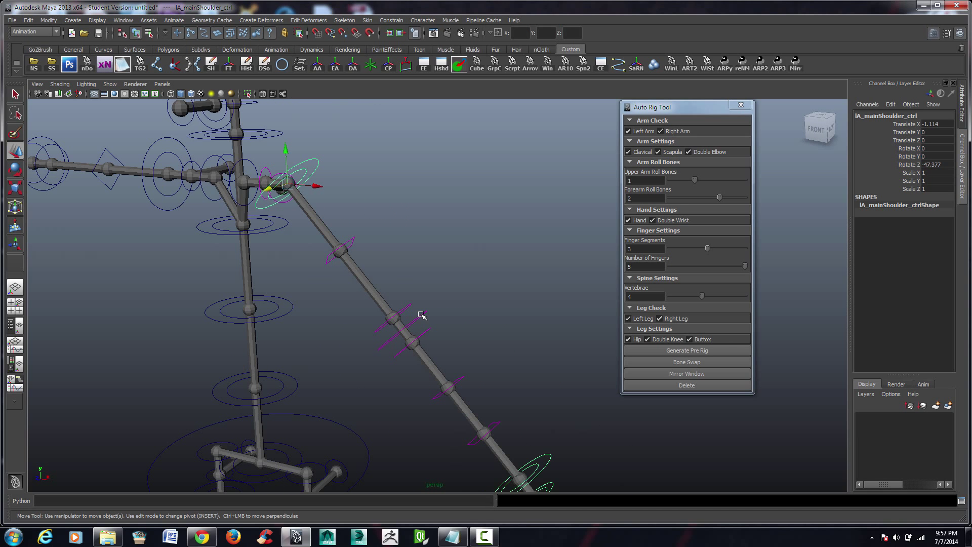
pyautogui.click(421, 315)
pyautogui.moveTo(394, 338); pyautogui.dragTo(438, 322)
pyautogui.click(429, 290)
pyautogui.click(441, 327)
pyautogui.moveTo(446, 341); pyautogui.dragTo(441, 334, button='middle')
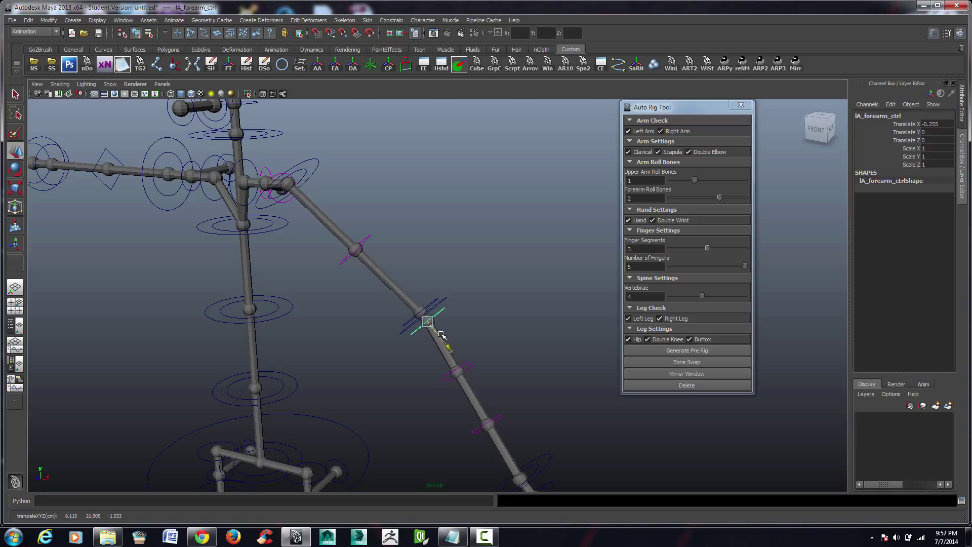
# Mirror both translation and rotation of the left elbow, shoulder, clavicle and scapula controls onto the right arm, and undo the mirror
pyautogui.click(696, 374)
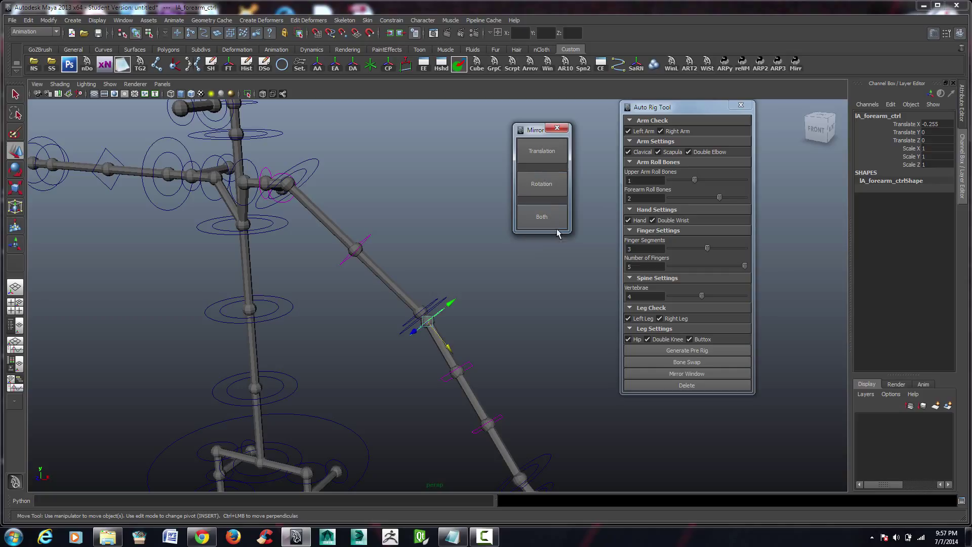
pyautogui.click(460, 259)
pyautogui.moveTo(477, 287); pyautogui.dragTo(437, 320)
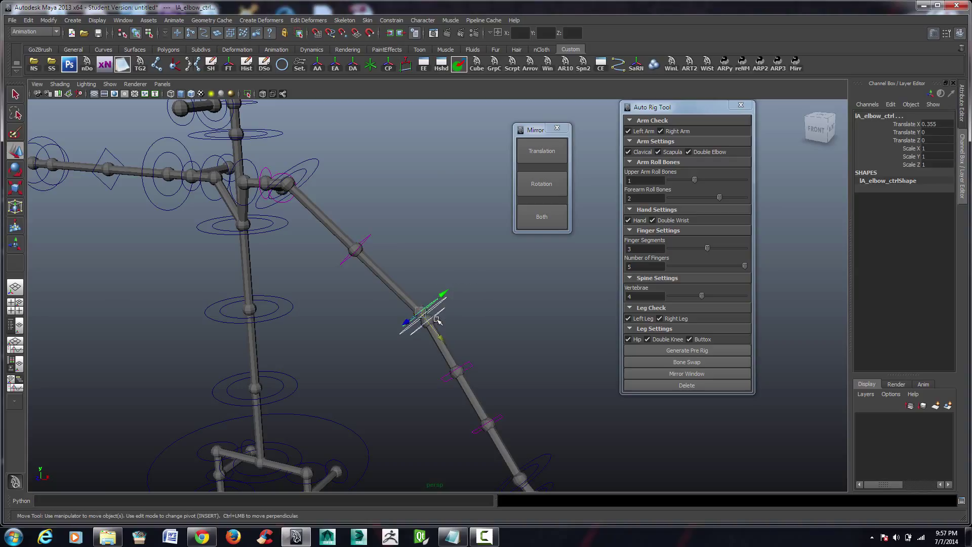
pyautogui.click(307, 161)
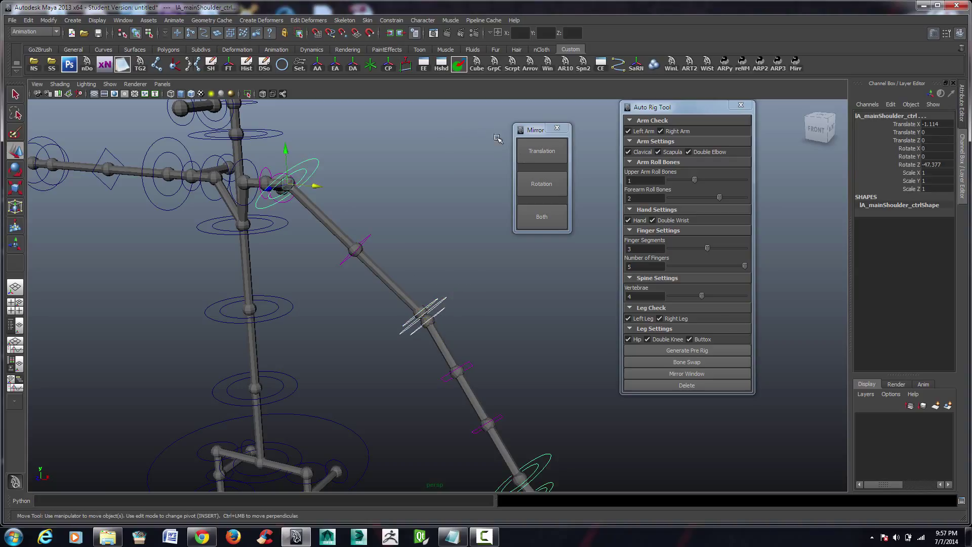
pyautogui.click(247, 161)
pyautogui.click(288, 201)
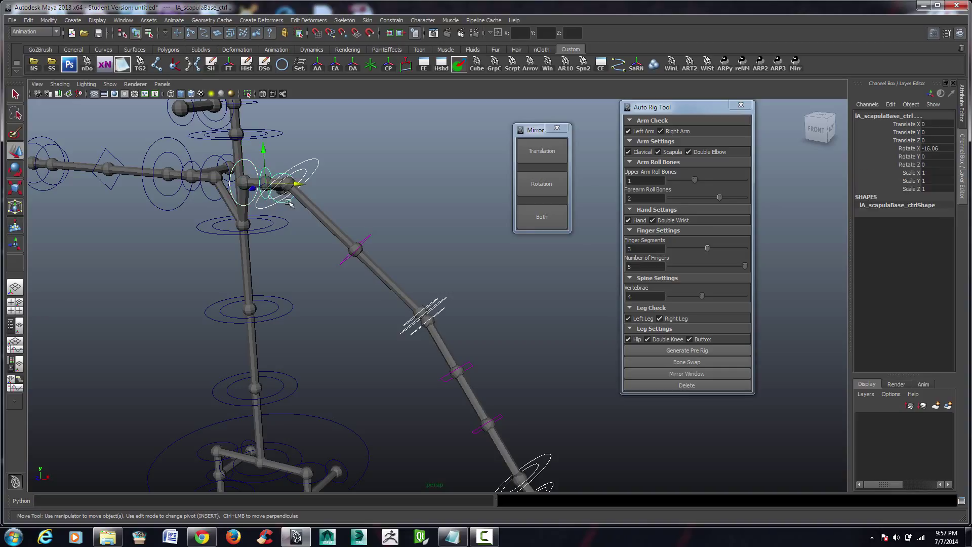
pyautogui.click(288, 202)
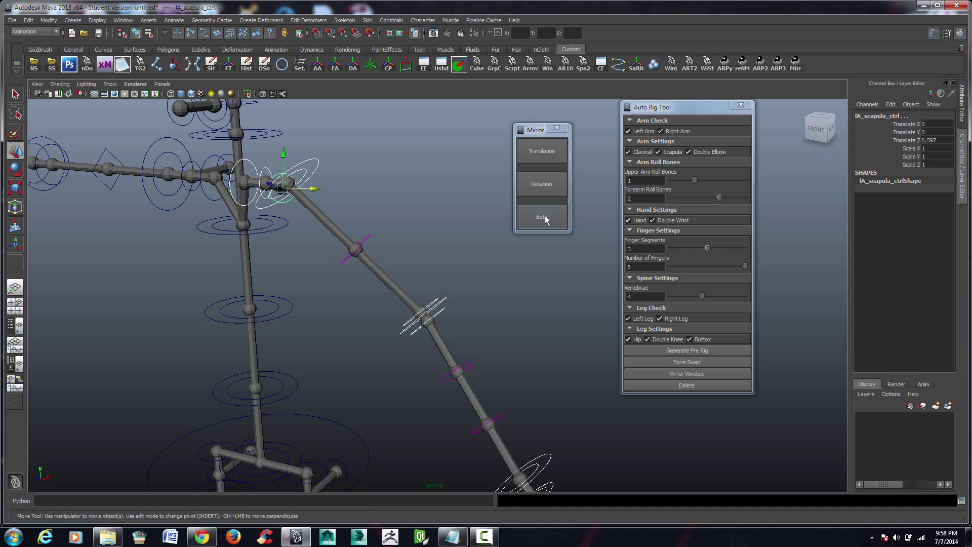
pyautogui.click(545, 219)
pyautogui.scroll(-3, 221, 180)
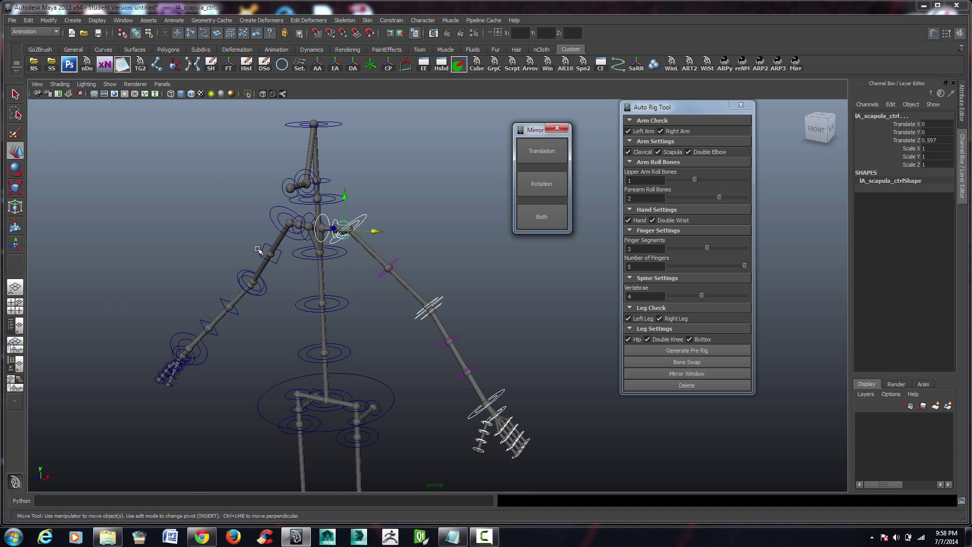
pyautogui.keyDown('alt'); pyautogui.moveTo(354, 305); pyautogui.dragTo(419, 262); pyautogui.keyUp('alt')
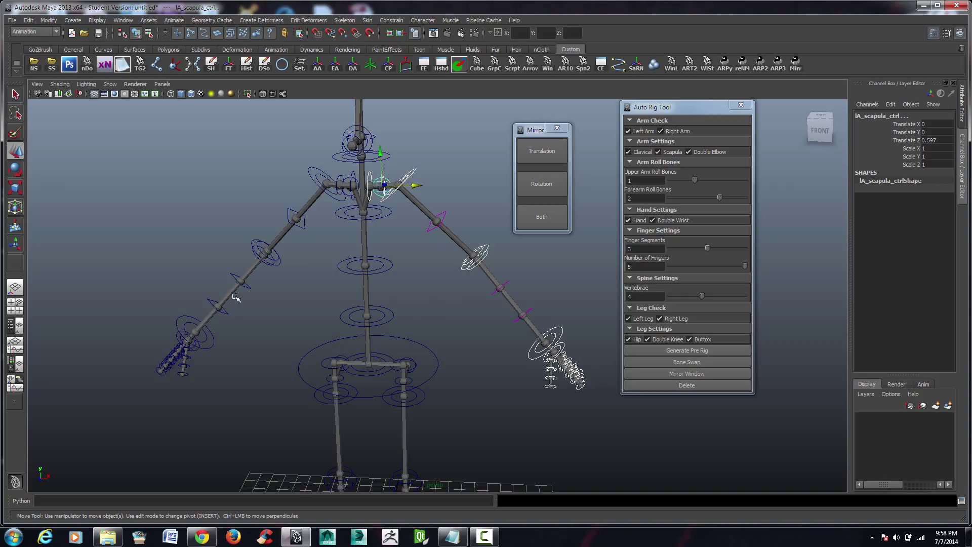
pyautogui.hotkey('ctrl', 'z')
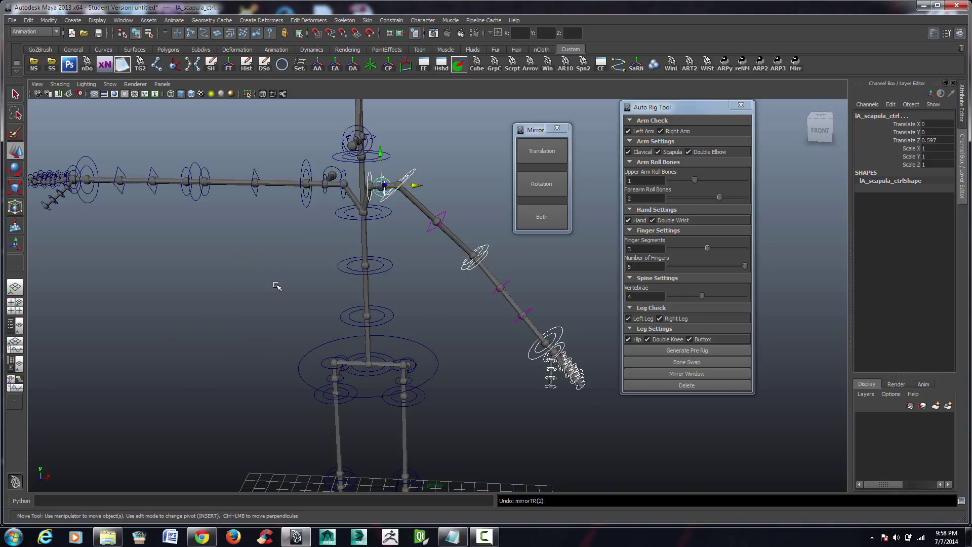
# Mirror only the rotation of the right main shoulder control onto the left arm, and undo the mirror
pyautogui.click(292, 158)
pyautogui.click(308, 201)
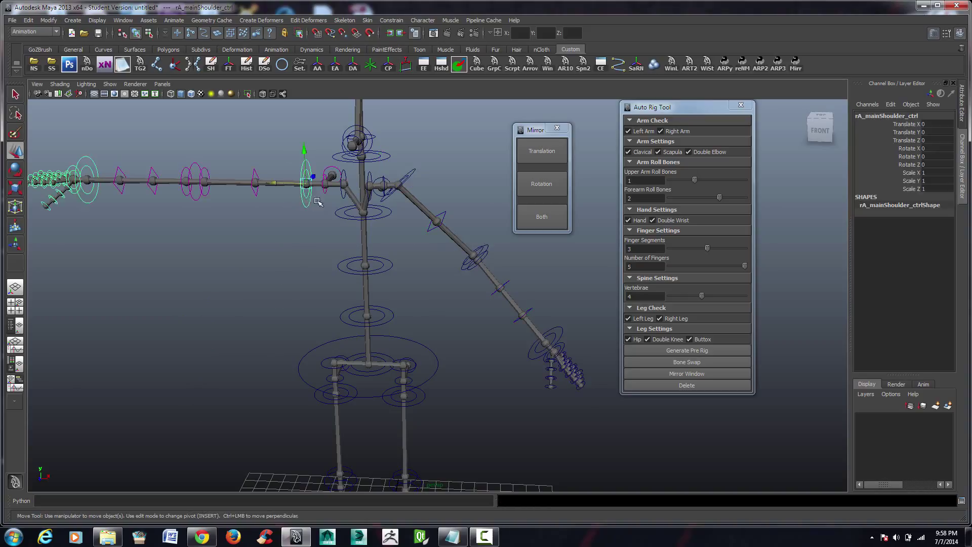
pyautogui.click(559, 180)
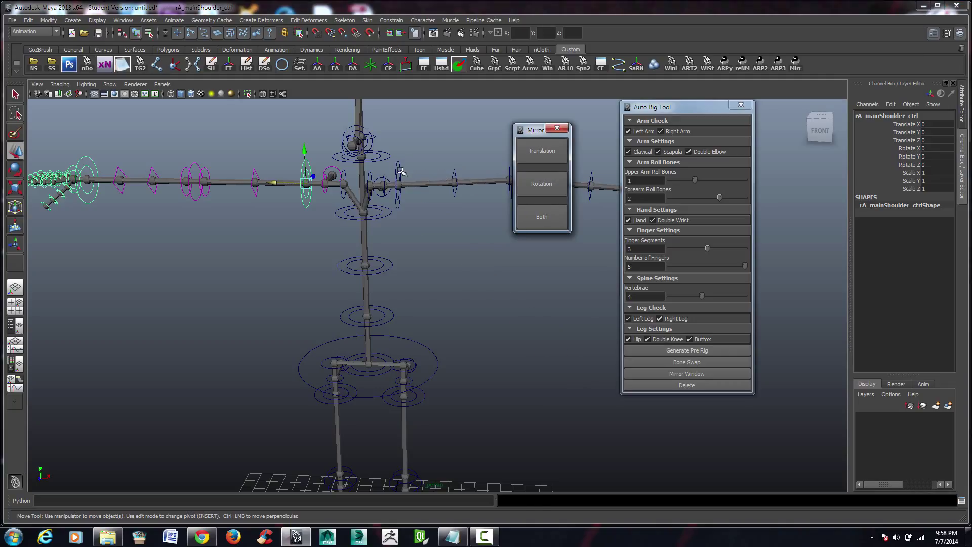
pyautogui.hotkey('ctrl', 'z')
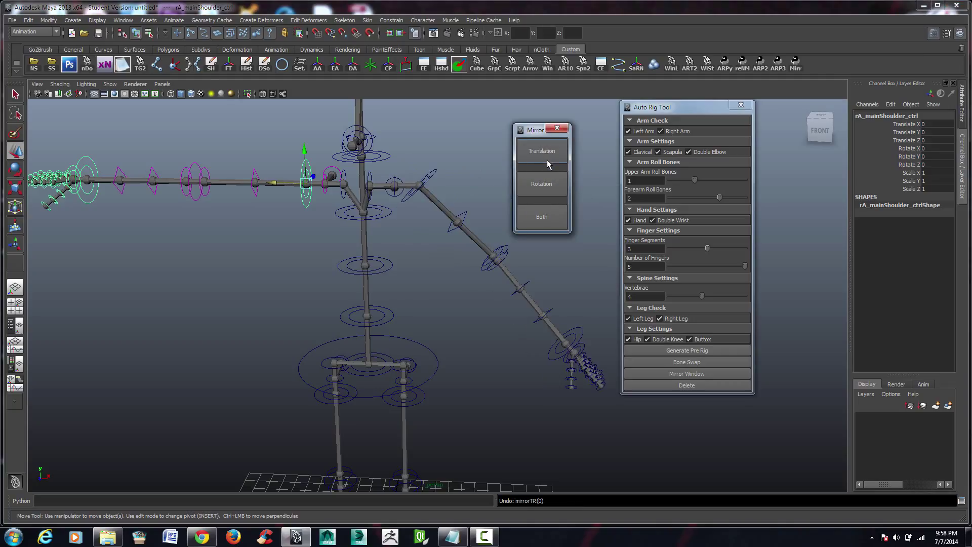
# Mirror the rotation, and both translation and rotation, of the right main shoulder control onto the left arm, undoing the mirrors
pyautogui.click(549, 182)
pyautogui.click(547, 210)
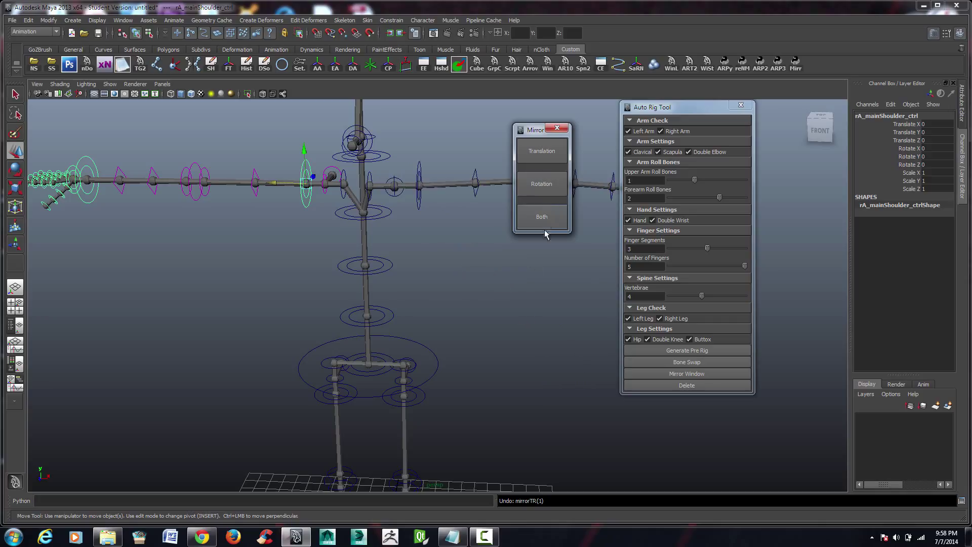
pyautogui.hotkey('ctrl', 'z')
pyautogui.hotkey('ctrl', 'z')
pyautogui.hotkey('ctrl', 'z')
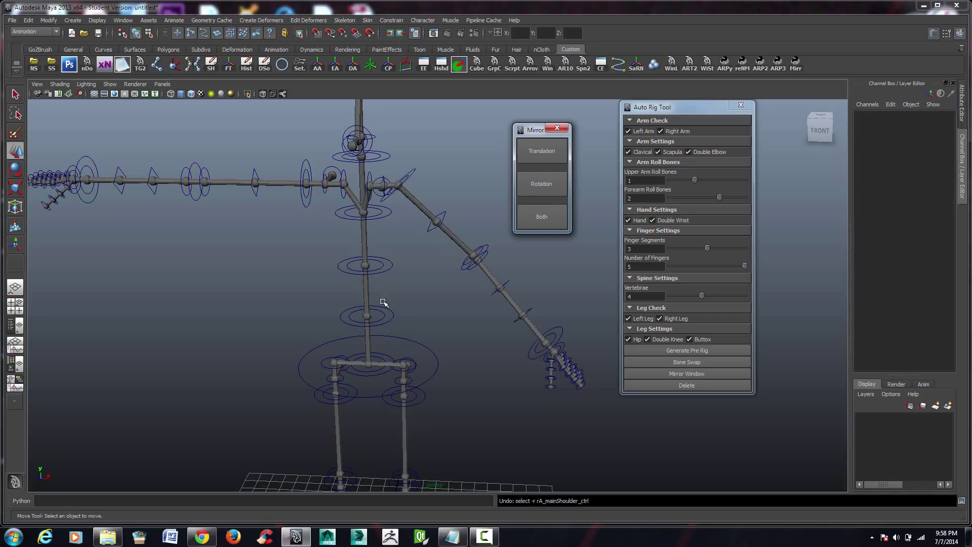
# Mirror both translation and rotation of the selected left arm controls onto the right arm, and clear the selection
pyautogui.click(542, 216)
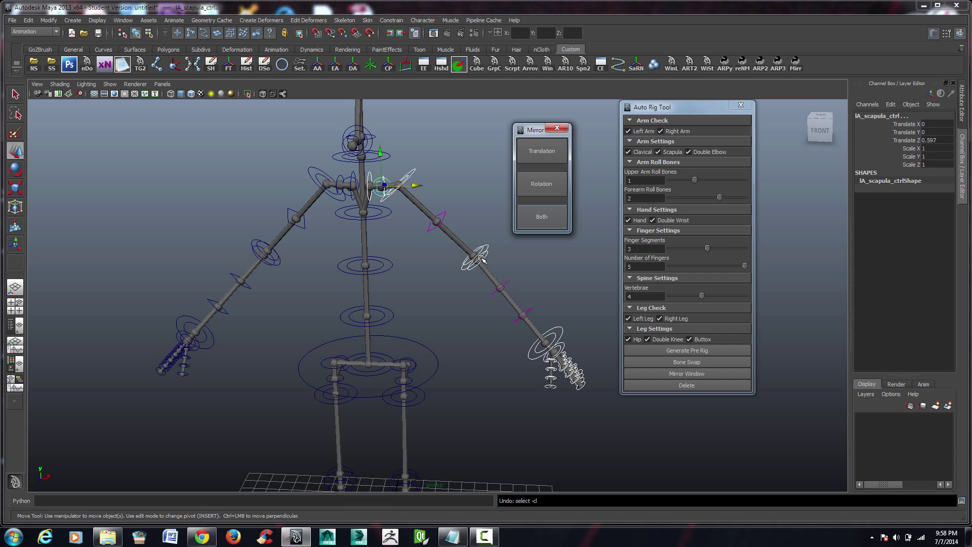
pyautogui.click(482, 150)
pyautogui.scroll(3, 354, 239)
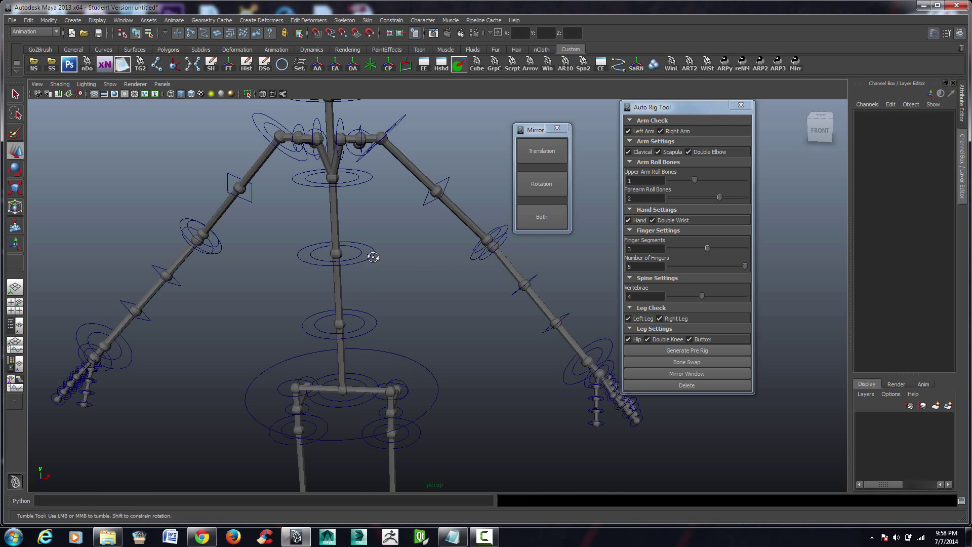
# Move the left main thigh control to 0.419 on X, and shift the left main knee control forward along Z
pyautogui.keyDown('alt'); pyautogui.moveTo(373, 257); pyautogui.dragTo(344, 299); pyautogui.keyUp('alt')
pyautogui.keyDown('alt'); pyautogui.moveTo(406, 380); pyautogui.dragTo(402, 181, button='middle'); pyautogui.keyUp('alt')
pyautogui.click(409, 199)
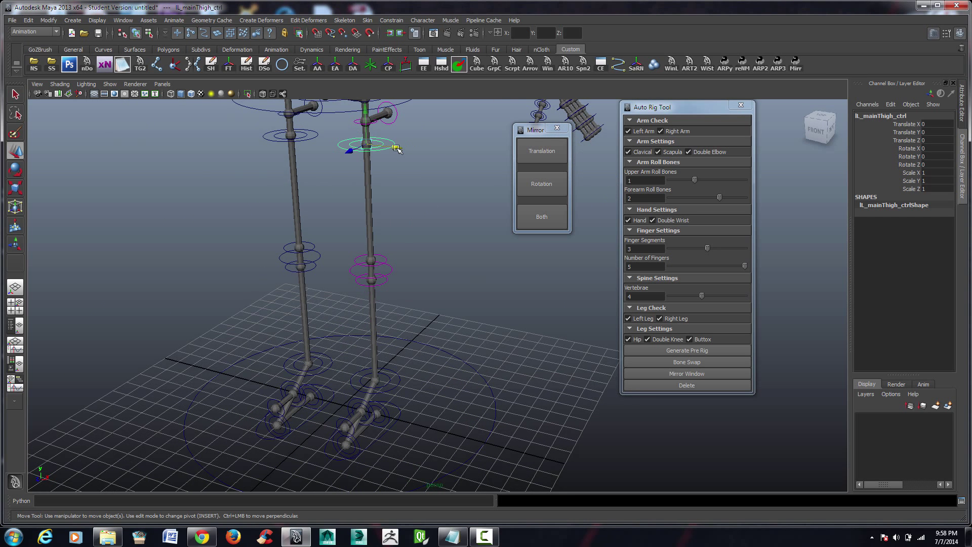
pyautogui.moveTo(396, 147); pyautogui.dragTo(405, 149)
pyautogui.click(397, 273)
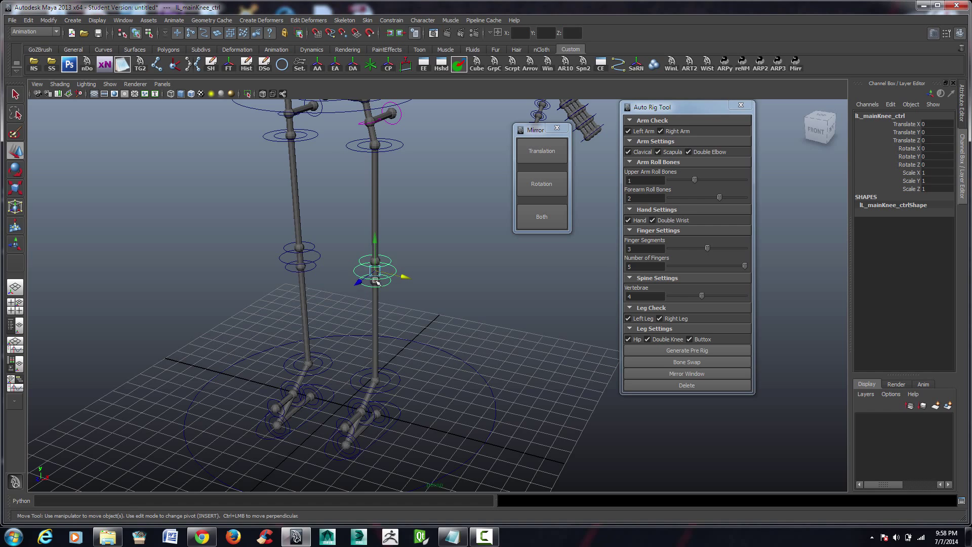
pyautogui.moveTo(361, 278); pyautogui.dragTo(354, 284)
# Bring the left knee and shin controls closer together vertically, and move the left main foot control to 1.853 on X
pyautogui.click(383, 264)
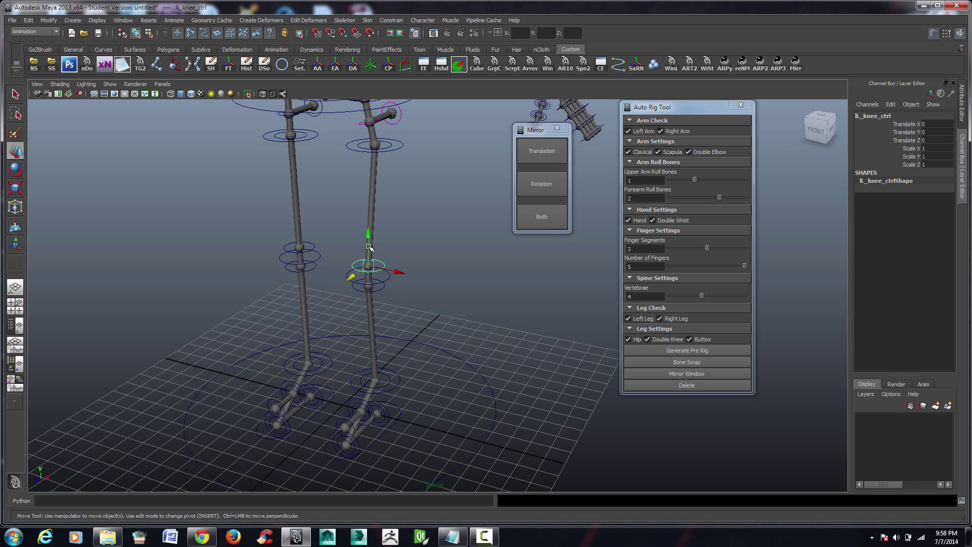
pyautogui.moveTo(369, 247); pyautogui.dragTo(370, 255)
pyautogui.click(382, 289)
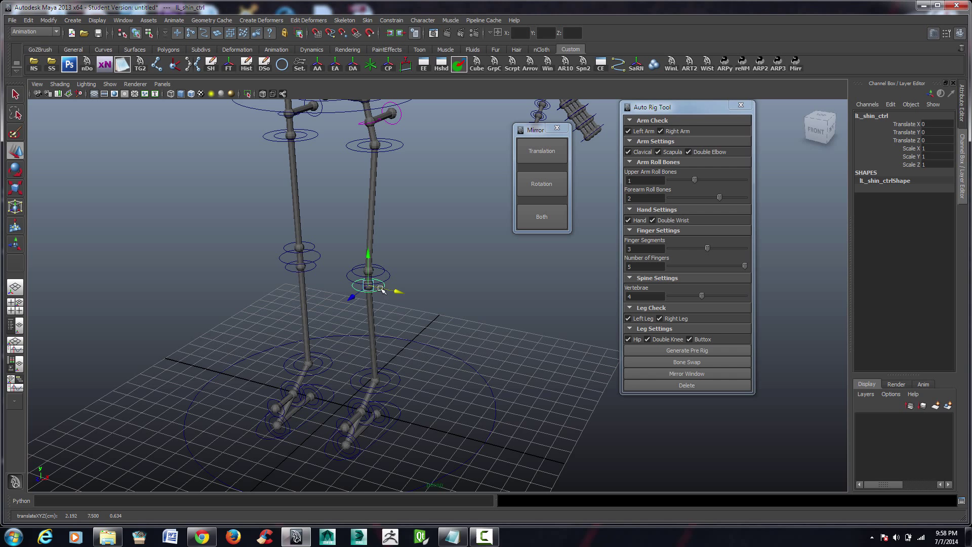
pyautogui.click(397, 424)
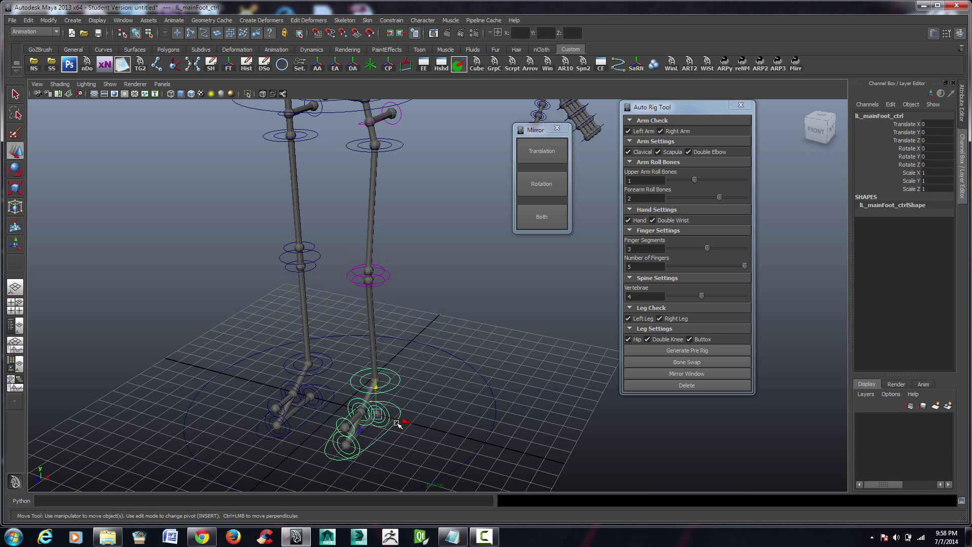
pyautogui.moveTo(402, 420); pyautogui.dragTo(435, 421)
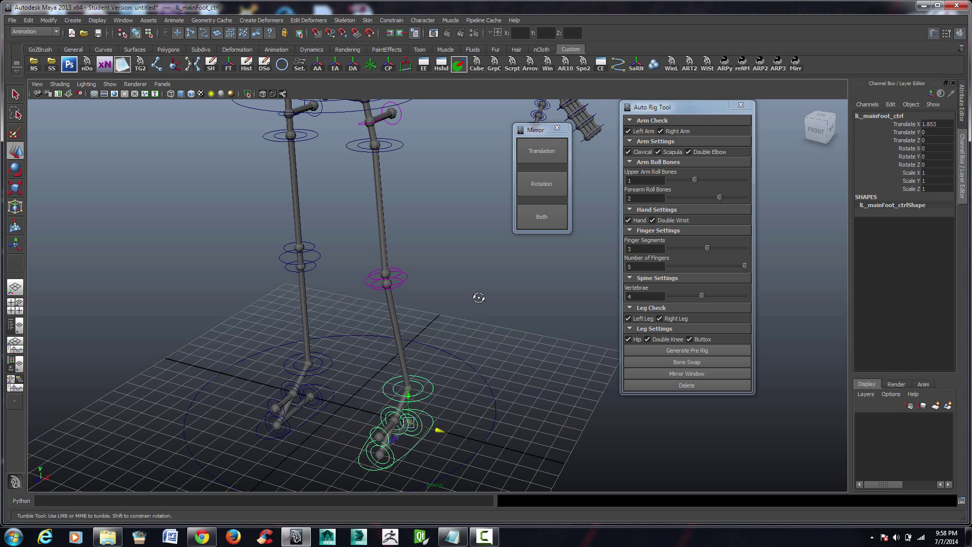
# Move the left hip control to -0.313 on Z and the left butt control to 0.757 on Z
pyautogui.keyDown('alt'); pyautogui.moveTo(477, 298); pyautogui.dragTo(361, 148); pyautogui.keyUp('alt')
pyautogui.click(407, 165)
pyautogui.click(406, 183)
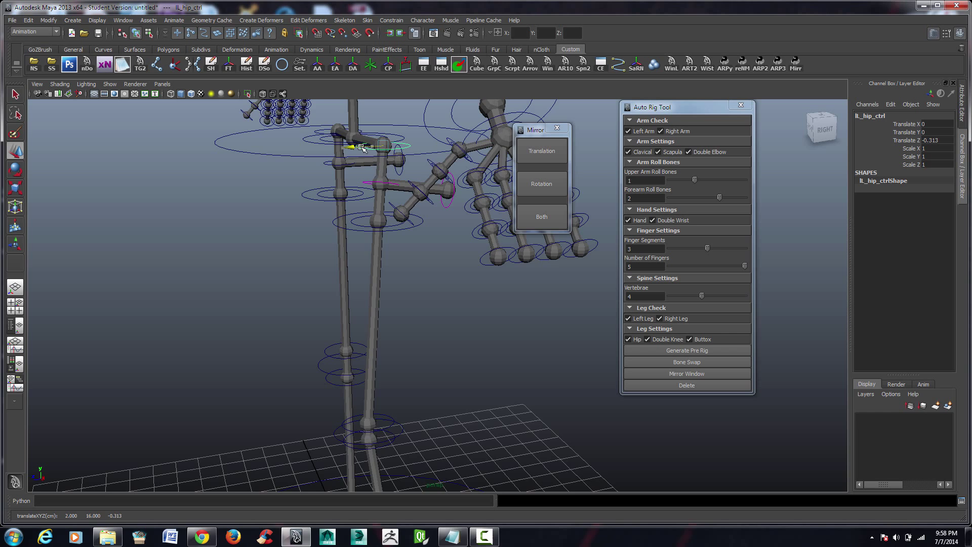
pyautogui.scroll(-4, 398, 197)
pyautogui.keyDown('alt'); pyautogui.moveTo(307, 274); pyautogui.dragTo(390, 236); pyautogui.keyUp('alt')
pyautogui.click(440, 239)
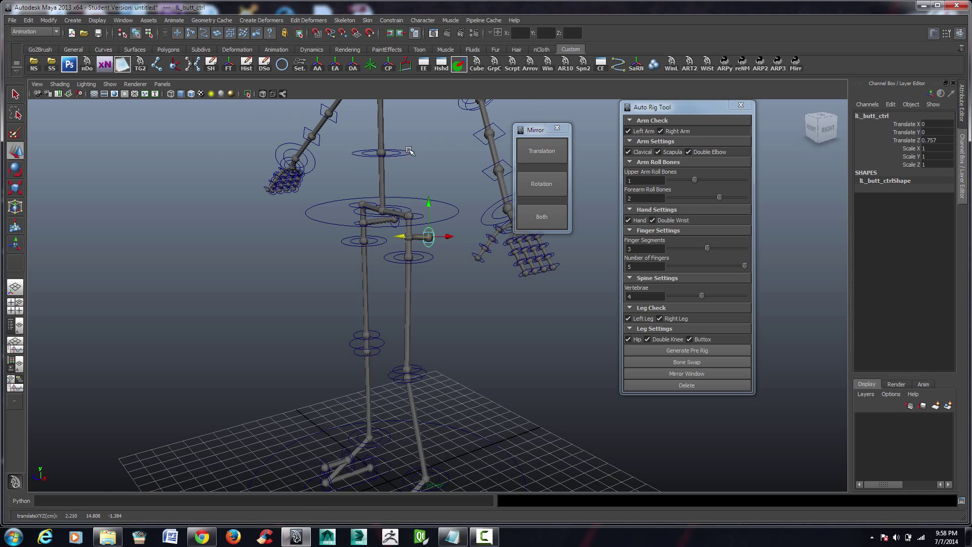
# Move the first spine control to 0.425 on Z and the second spine control to 0.375 on Z
pyautogui.keyDown('alt'); pyautogui.moveTo(407, 290); pyautogui.dragTo(420, 348); pyautogui.keyUp('alt')
pyautogui.keyDown('alt'); pyautogui.moveTo(419, 348); pyautogui.dragTo(423, 308, button='middle'); pyautogui.keyUp('alt')
pyautogui.scroll(2, 426, 308)
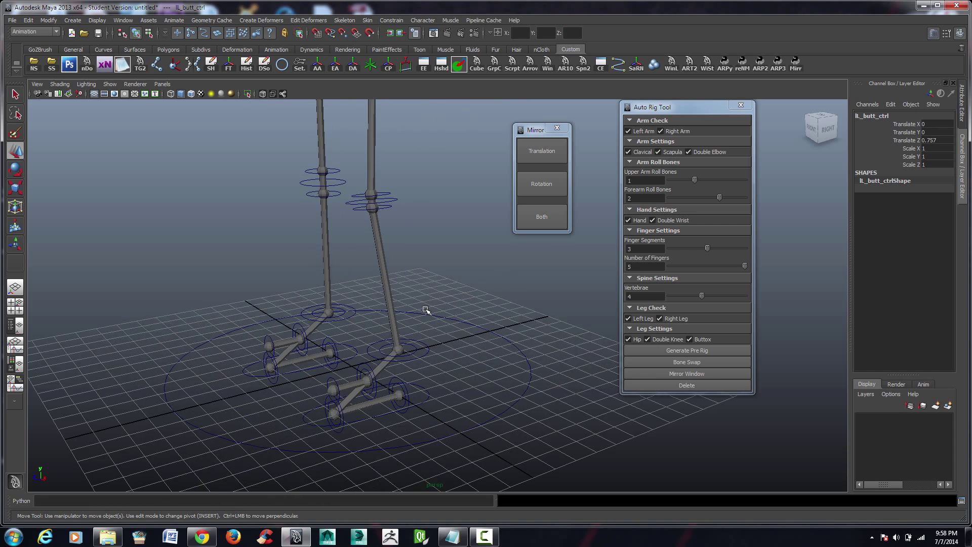
pyautogui.keyDown('alt'); pyautogui.moveTo(427, 308); pyautogui.dragTo(434, 230, button='right'); pyautogui.keyUp('alt')
pyautogui.keyDown('alt'); pyautogui.moveTo(434, 230); pyautogui.dragTo(434, 348, button='middle'); pyautogui.keyUp('alt')
pyautogui.scroll(5, 415, 253)
pyautogui.click(409, 295)
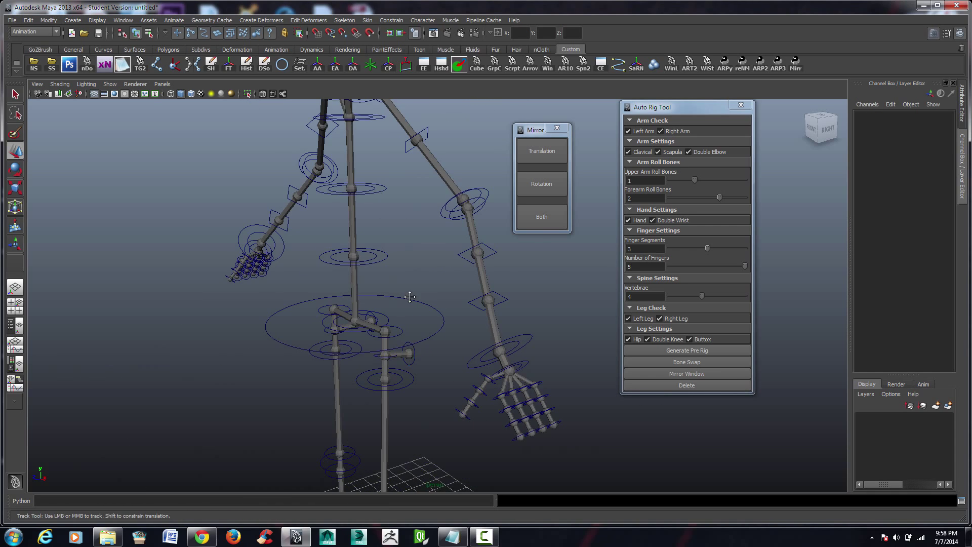
pyautogui.keyDown('alt'); pyautogui.moveTo(408, 296); pyautogui.dragTo(436, 393, button='middle'); pyautogui.keyUp('alt')
pyautogui.scroll(4, 403, 235)
pyautogui.click(371, 168)
pyautogui.keyDown('alt'); pyautogui.moveTo(371, 169); pyautogui.dragTo(363, 259); pyautogui.keyUp('alt')
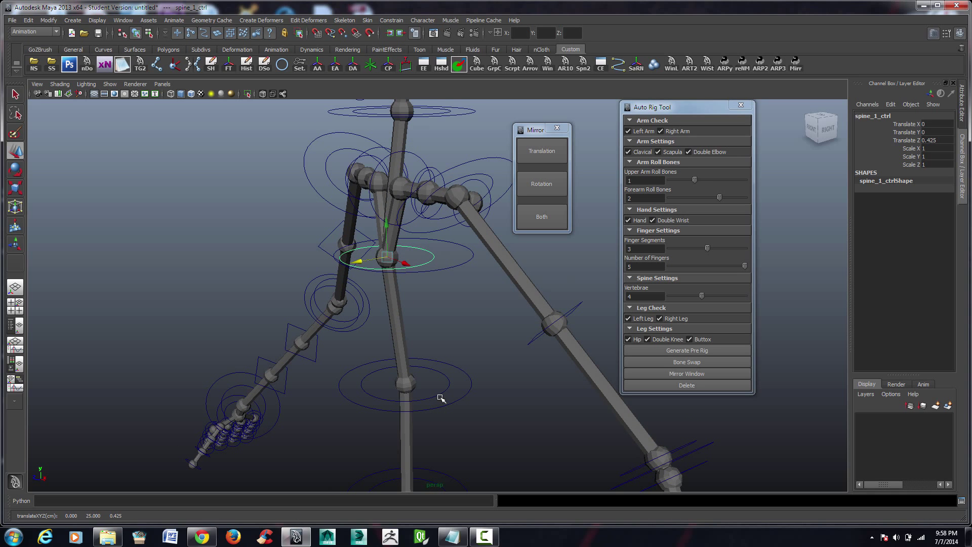
pyautogui.click(386, 390)
pyautogui.moveTo(386, 390); pyautogui.dragTo(371, 393)
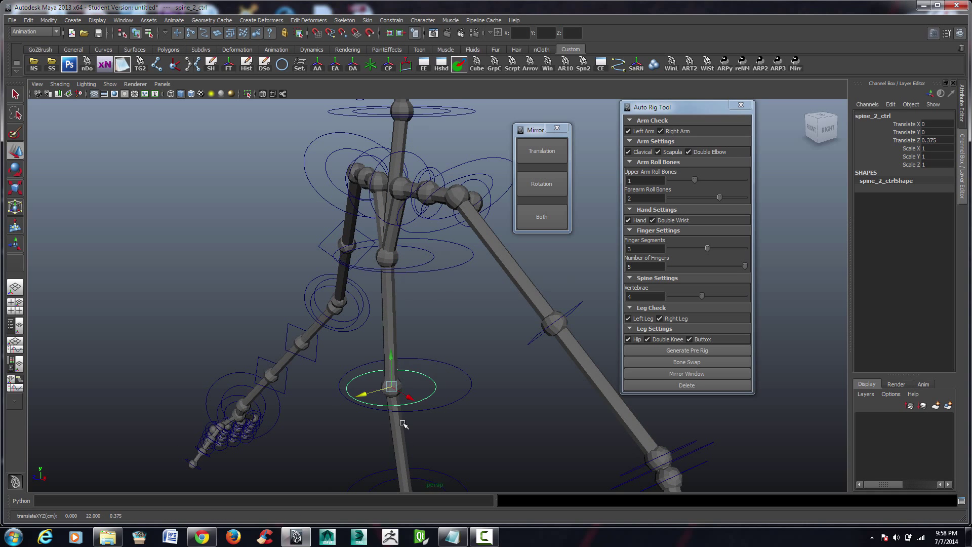
# Shift the third spine control slightly forward along Z, and move the second spine control to 0.493 on Z
pyautogui.scroll(-1, 402, 420)
pyautogui.keyDown('alt'); pyautogui.moveTo(417, 372); pyautogui.dragTo(397, 236, button='middle'); pyautogui.keyUp('alt')
pyautogui.click(425, 349)
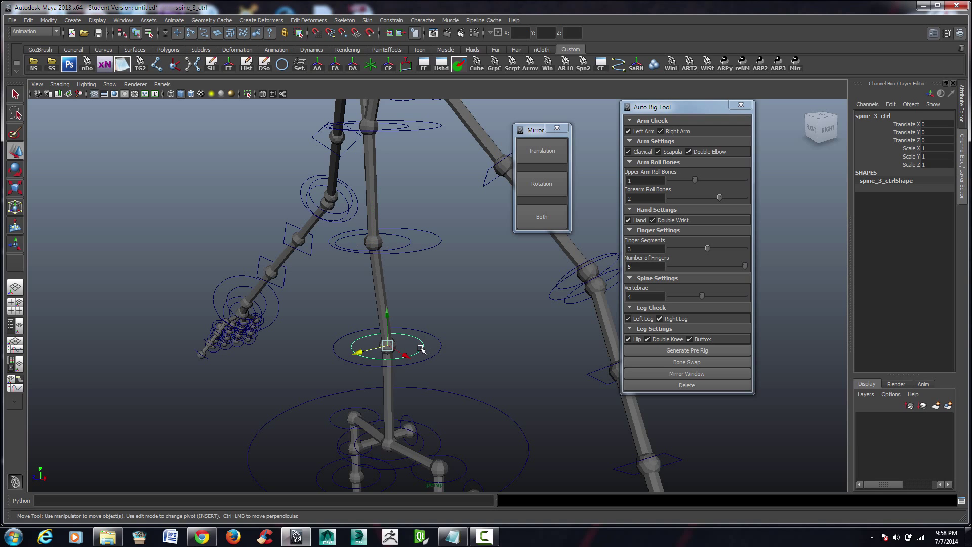
pyautogui.moveTo(366, 351); pyautogui.dragTo(357, 354)
pyautogui.keyDown('alt'); pyautogui.moveTo(405, 411); pyautogui.dragTo(325, 187); pyautogui.keyUp('alt')
pyautogui.click(375, 189)
pyautogui.click(384, 182)
# Rotate the left main wrist control to -14.232 on Y, and mirror only its rotation onto the right arm
pyautogui.keyDown('alt'); pyautogui.moveTo(494, 451); pyautogui.dragTo(374, 330, button='middle'); pyautogui.keyUp('alt')
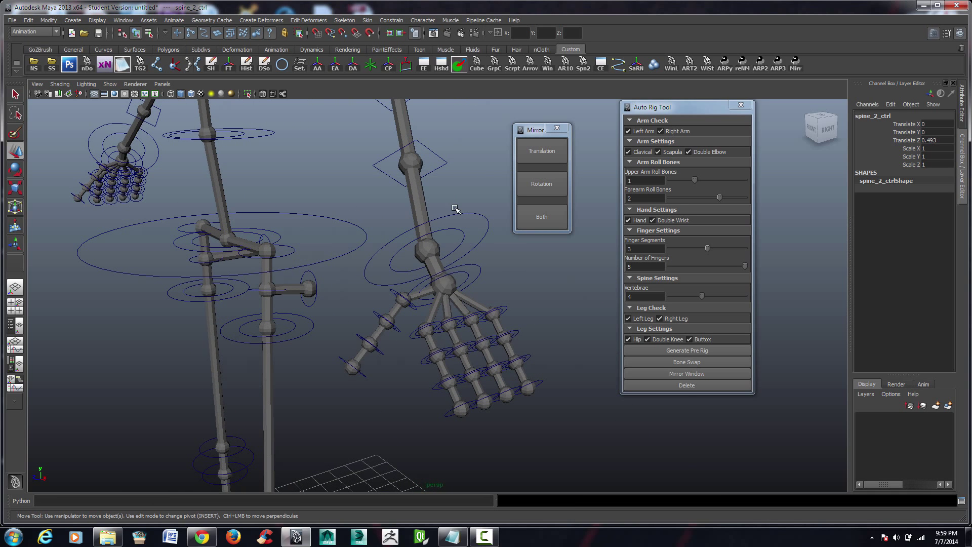
pyautogui.click(460, 218)
pyautogui.press('e')
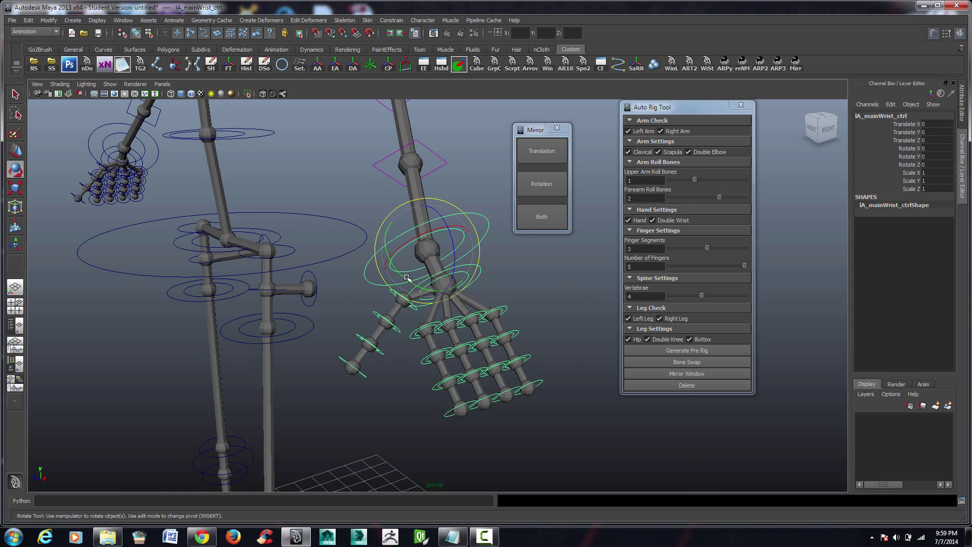
pyautogui.moveTo(407, 277); pyautogui.dragTo(397, 276)
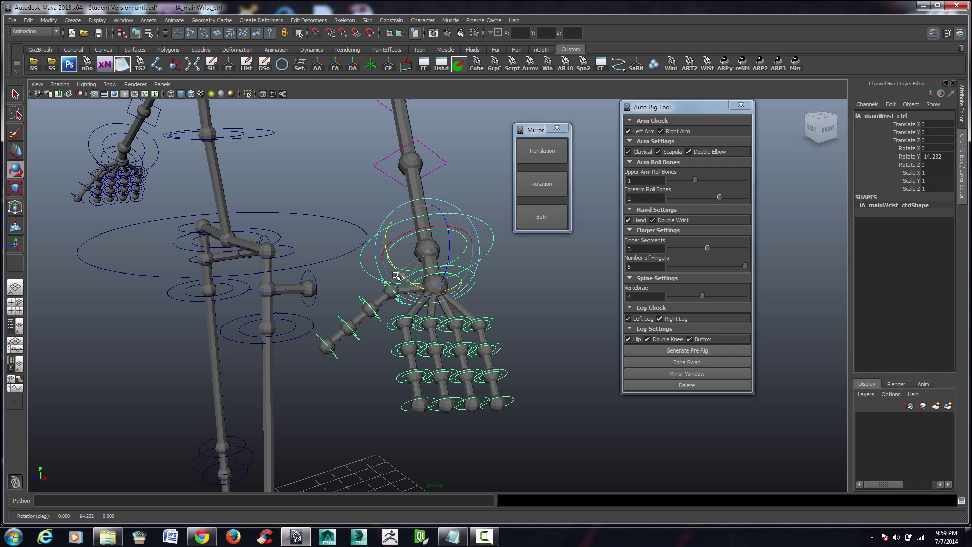
pyautogui.click(553, 187)
# Mirror both translation and rotation of the left thigh, knee, foot and hip controls onto the right leg, and clear the selection
pyautogui.scroll(-6, 482, 371)
pyautogui.keyDown('alt'); pyautogui.moveTo(420, 451); pyautogui.dragTo(399, 309, button='middle'); pyautogui.keyUp('alt')
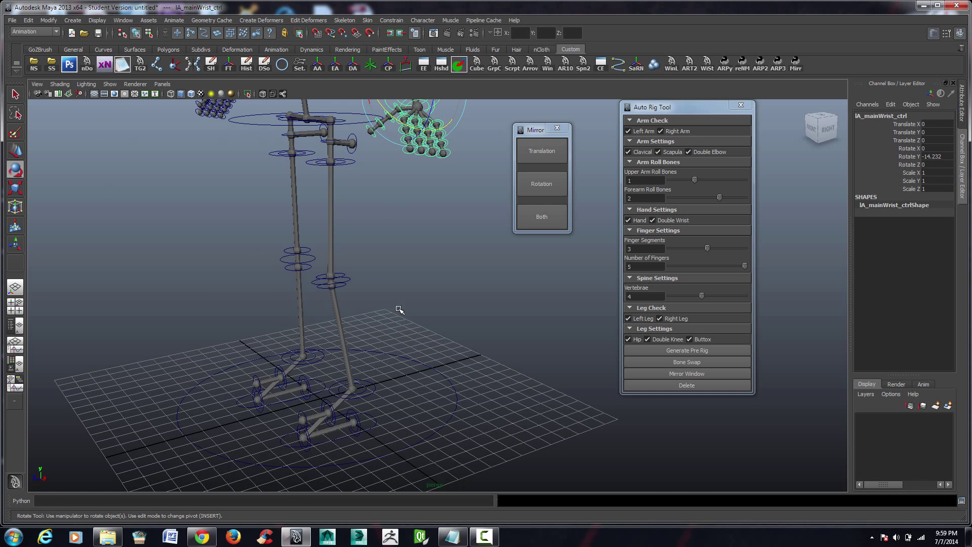
pyautogui.click(355, 162)
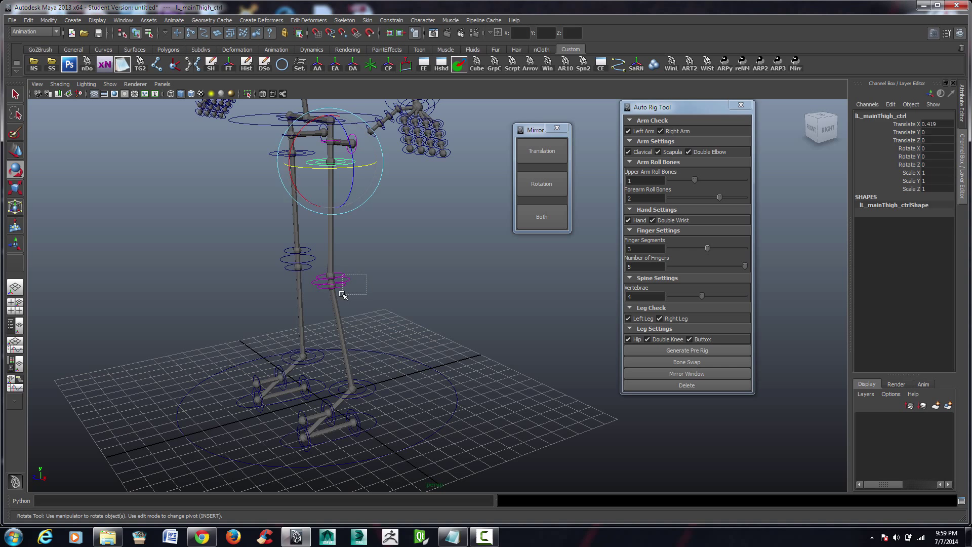
pyautogui.click(347, 280)
pyautogui.click(375, 425)
pyautogui.scroll(3, 362, 195)
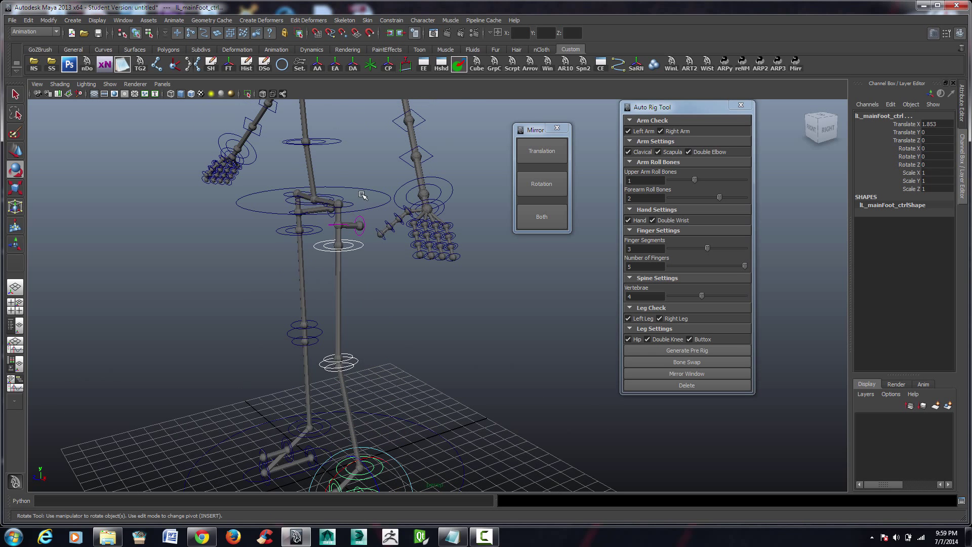
pyautogui.click(349, 205)
pyautogui.click(530, 209)
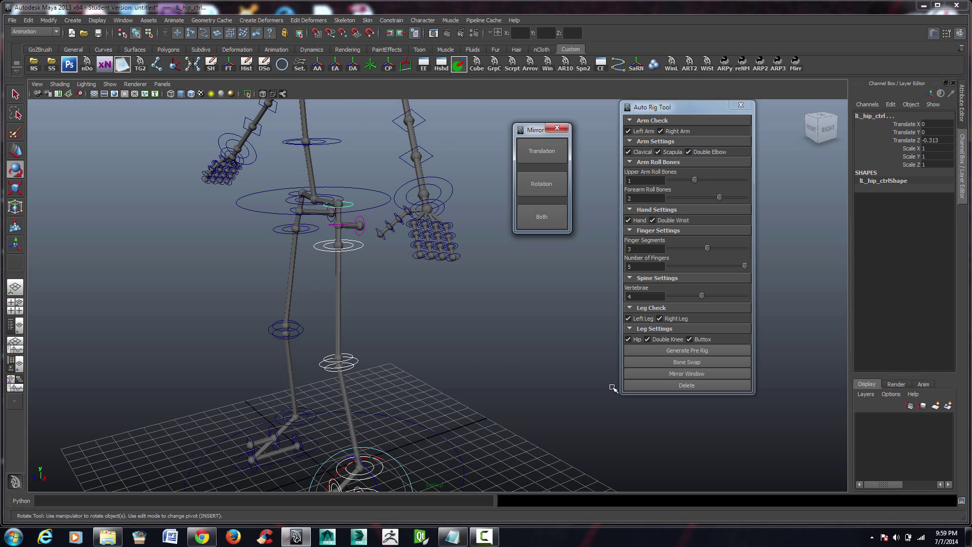
pyautogui.click(527, 385)
# Lower the main neck control slightly along Y, and select the skull control
pyautogui.scroll(-4, 376, 213)
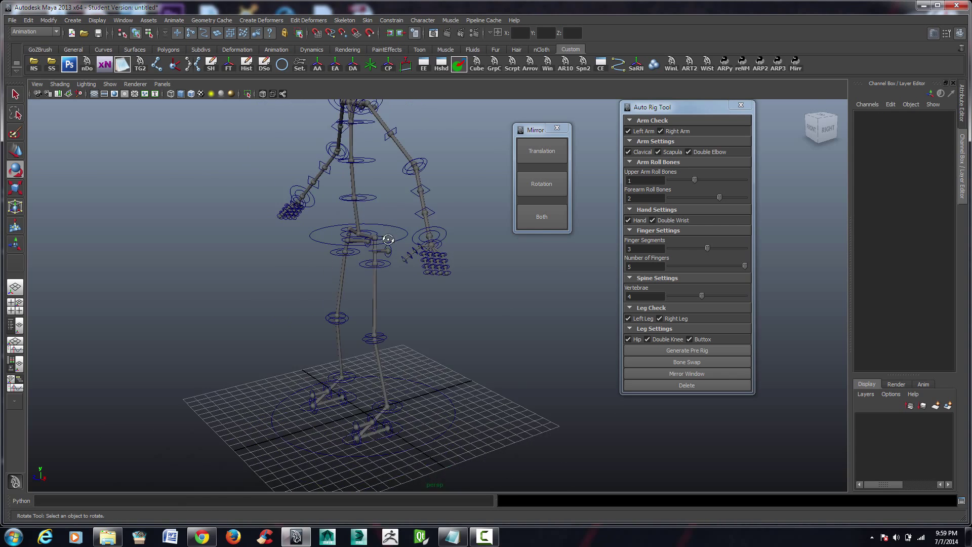
pyautogui.keyDown('alt'); pyautogui.moveTo(376, 213); pyautogui.dragTo(445, 239); pyautogui.keyUp('alt')
pyautogui.keyDown('alt'); pyautogui.moveTo(444, 239); pyautogui.dragTo(487, 435, button='middle'); pyautogui.keyUp('alt')
pyautogui.scroll(3, 370, 313)
pyautogui.keyDown('alt'); pyautogui.moveTo(370, 314); pyautogui.dragTo(322, 312); pyautogui.keyUp('alt')
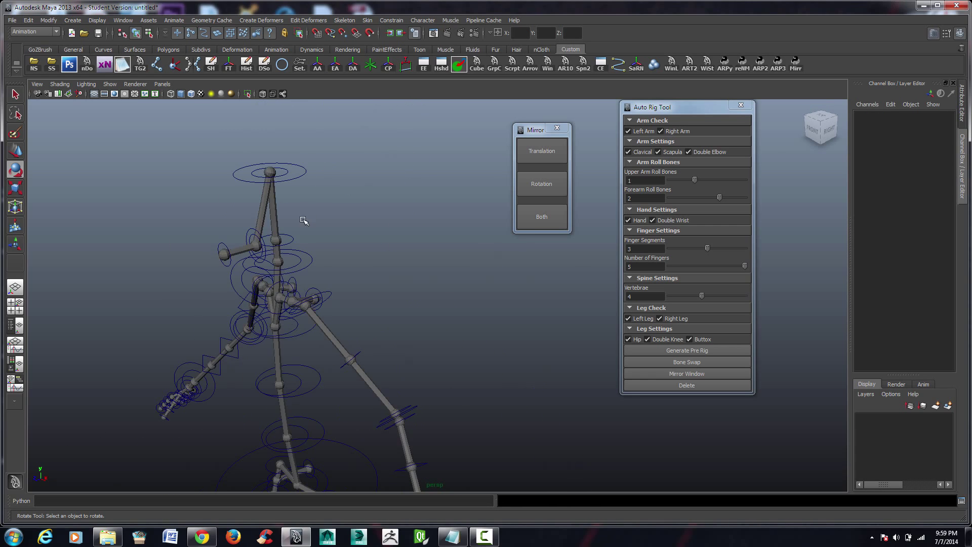
pyautogui.scroll(3, 247, 242)
pyautogui.click(253, 247)
pyautogui.press('w')
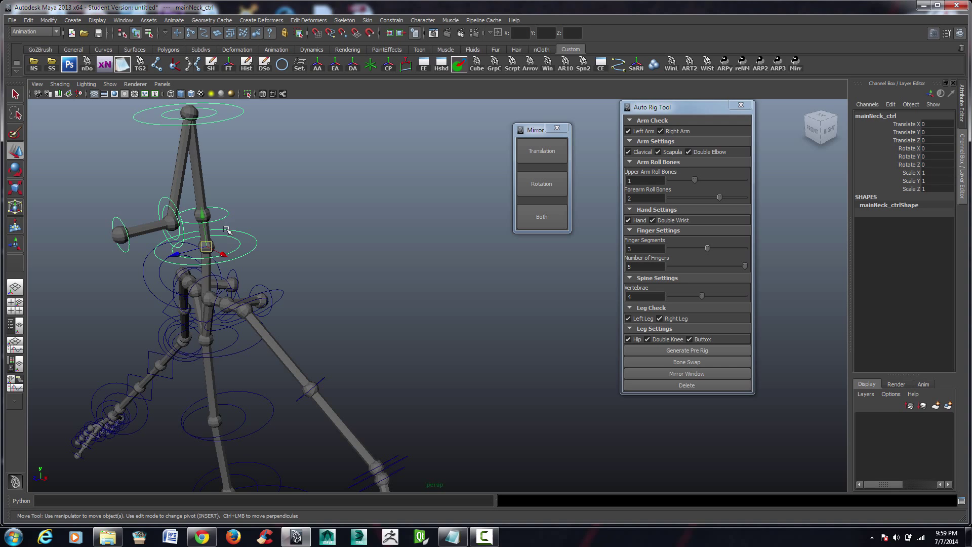
pyautogui.moveTo(204, 228); pyautogui.dragTo(205, 247)
pyautogui.click(228, 232)
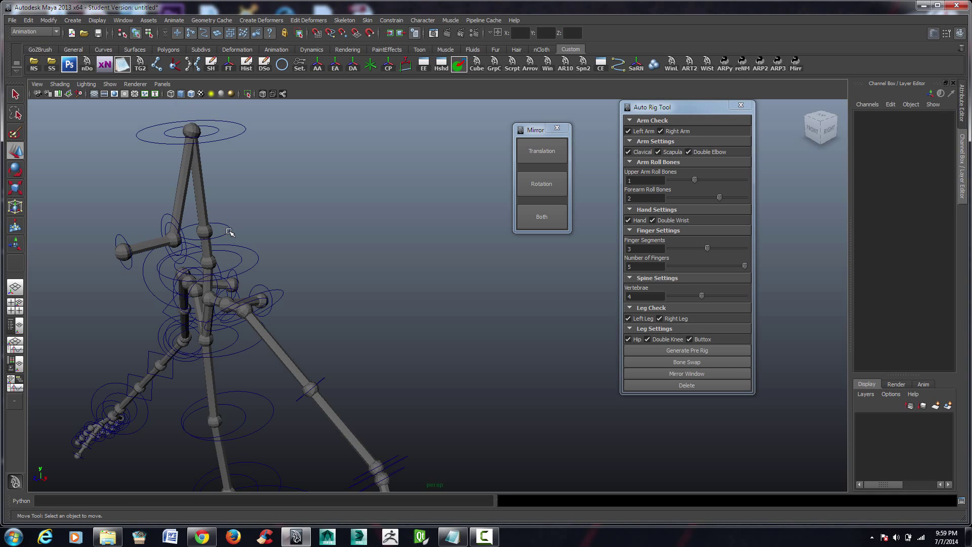
pyautogui.click(229, 232)
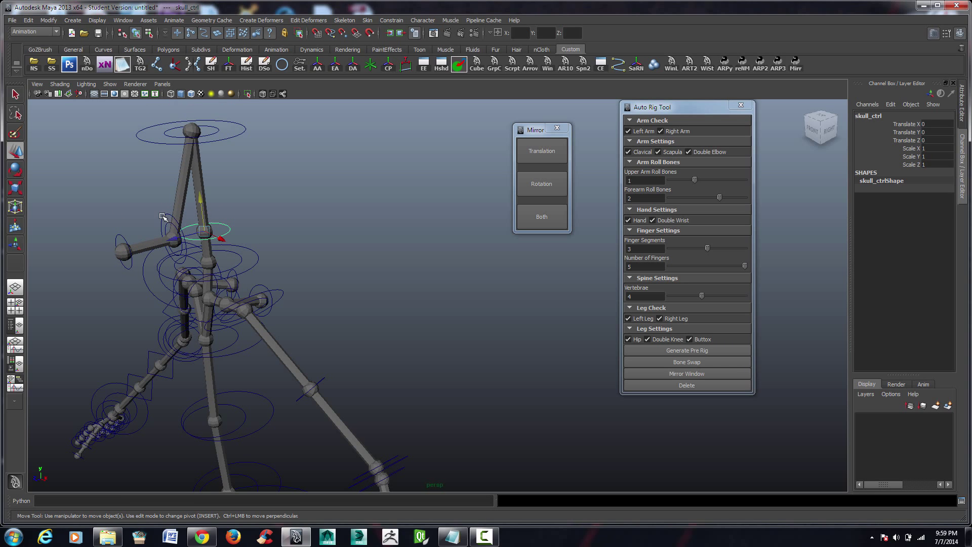
# Move the main jaw control to Y 0.49 and Z -0.502, and rotate it to X 27.867, Y 2.872 and Z -10.014
pyautogui.click(158, 237)
pyautogui.moveTo(149, 246); pyautogui.dragTo(163, 243)
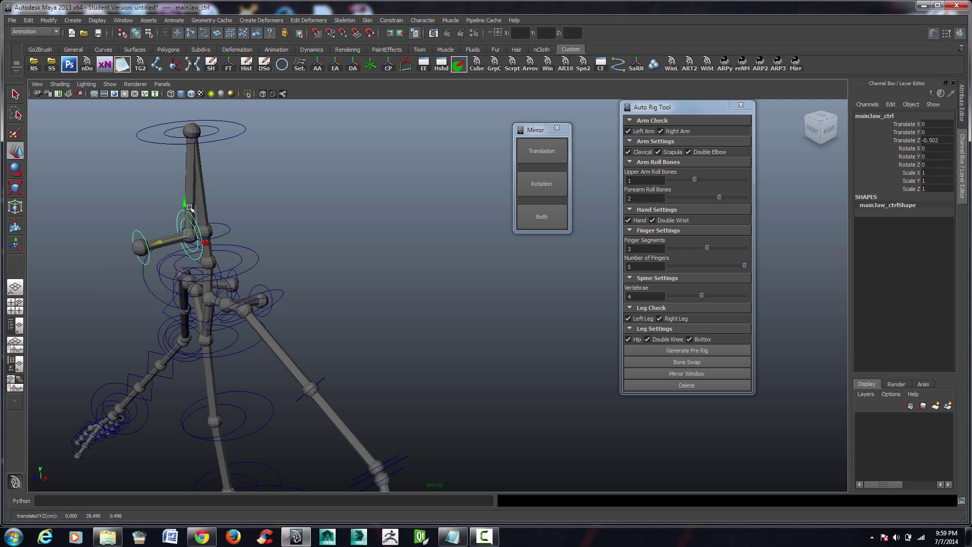
pyautogui.moveTo(184, 210); pyautogui.dragTo(154, 209)
pyautogui.press('e')
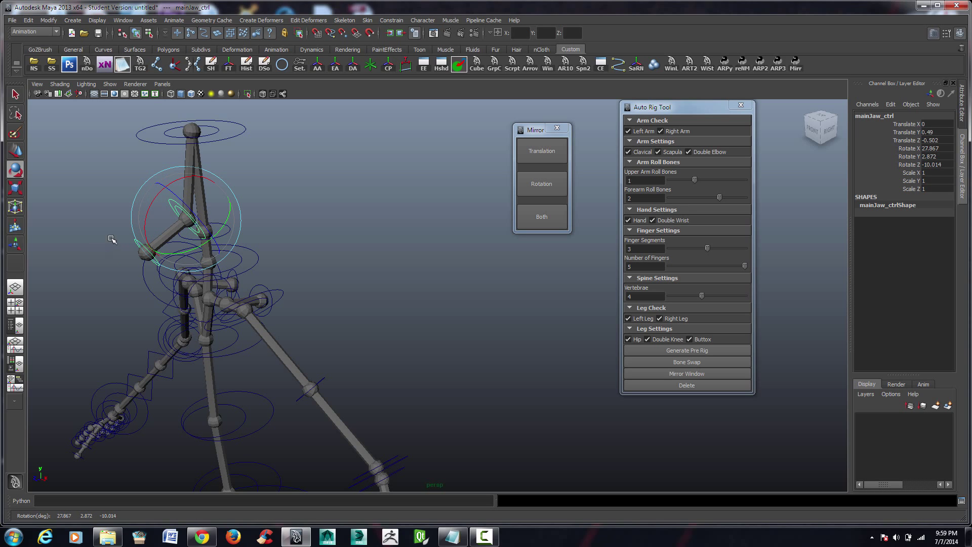
# Pull the chin control in toward the jaw along its Z axis to shorten the jaw, and clear the selection
pyautogui.click(140, 244)
pyautogui.press('w')
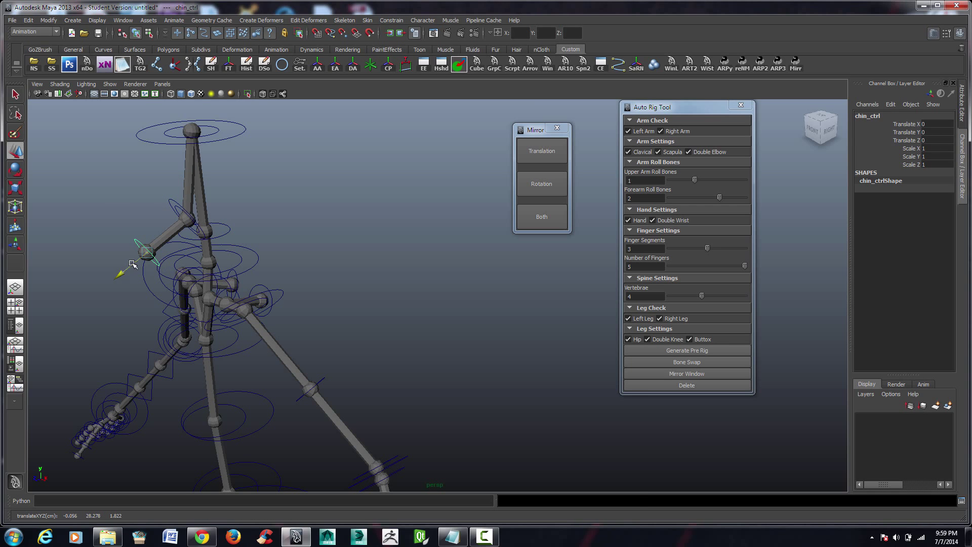
pyautogui.moveTo(132, 266); pyautogui.dragTo(147, 252)
pyautogui.click(321, 278)
# Scale the rig's master control uniformly to about 0.757, and undo the scaling
pyautogui.keyDown('alt'); pyautogui.moveTo(321, 278); pyautogui.dragTo(454, 377); pyautogui.keyUp('alt')
pyautogui.scroll(-6, 449, 380)
pyautogui.scroll(3, 445, 382)
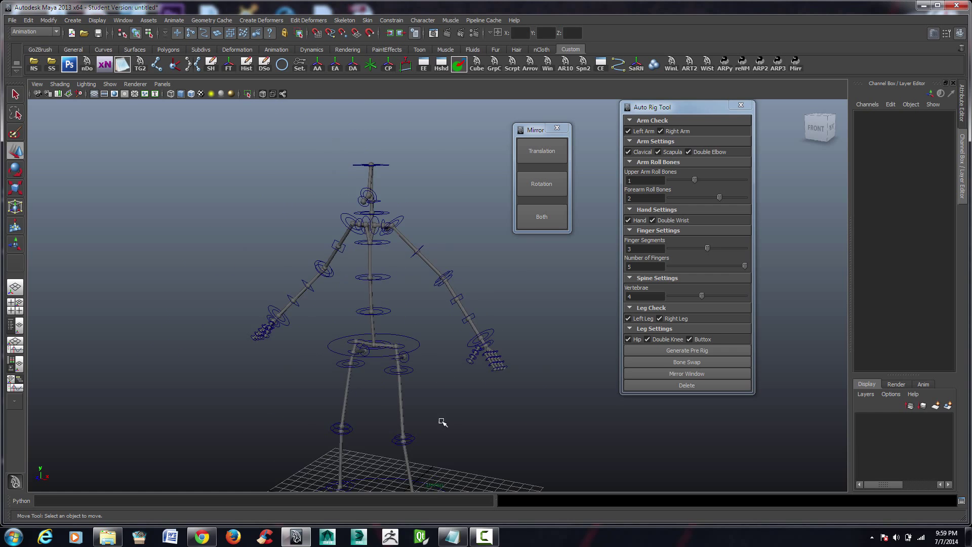
pyautogui.keyDown('alt'); pyautogui.moveTo(442, 421); pyautogui.dragTo(426, 285, button='middle'); pyautogui.keyUp('alt')
pyautogui.keyDown('alt'); pyautogui.moveTo(426, 284); pyautogui.dragTo(460, 390); pyautogui.keyUp('alt')
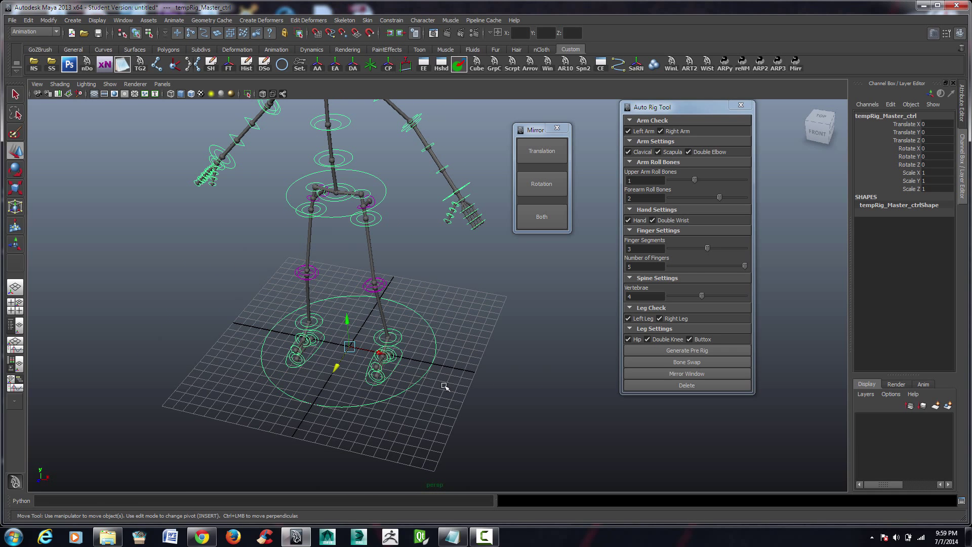
pyautogui.press('r')
pyautogui.moveTo(349, 347); pyautogui.dragTo(256, 449)
pyautogui.hotkey('ctrl', 'z')
pyautogui.hotkey('ctrl', 'z')
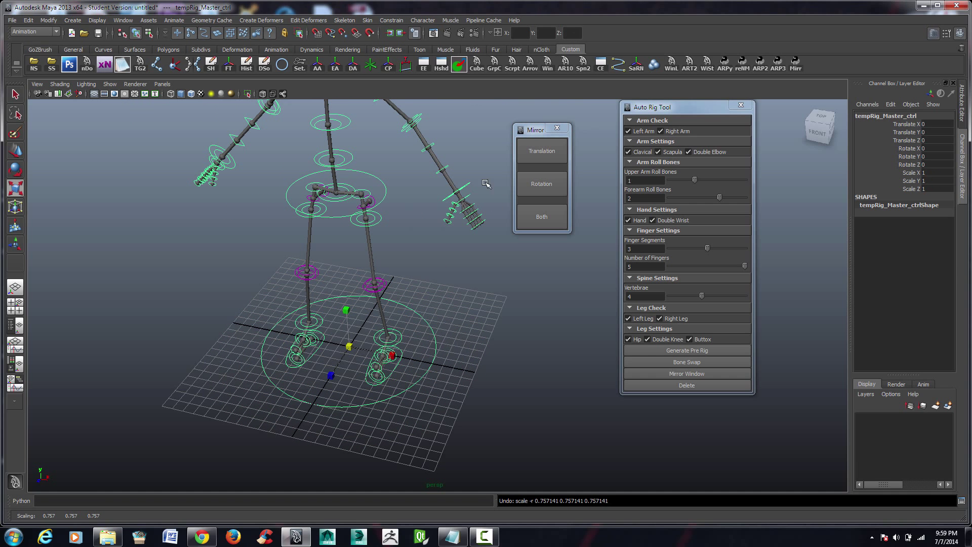
# Select the left main wrist control and examine the wrist, hand and forearm controls along the left arm
pyautogui.click(457, 194)
pyautogui.press('w')
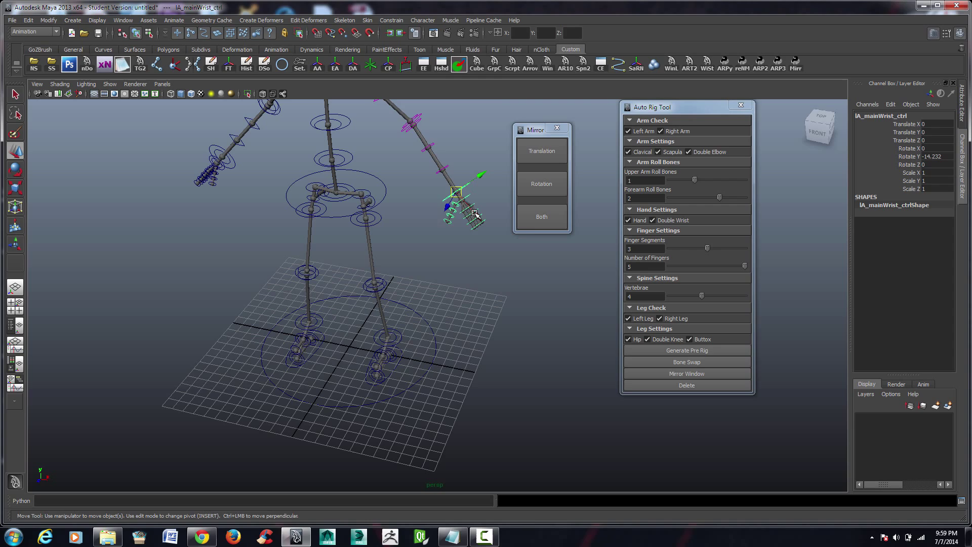
pyautogui.moveTo(475, 214); pyautogui.dragTo(458, 241)
pyautogui.scroll(8, 443, 330)
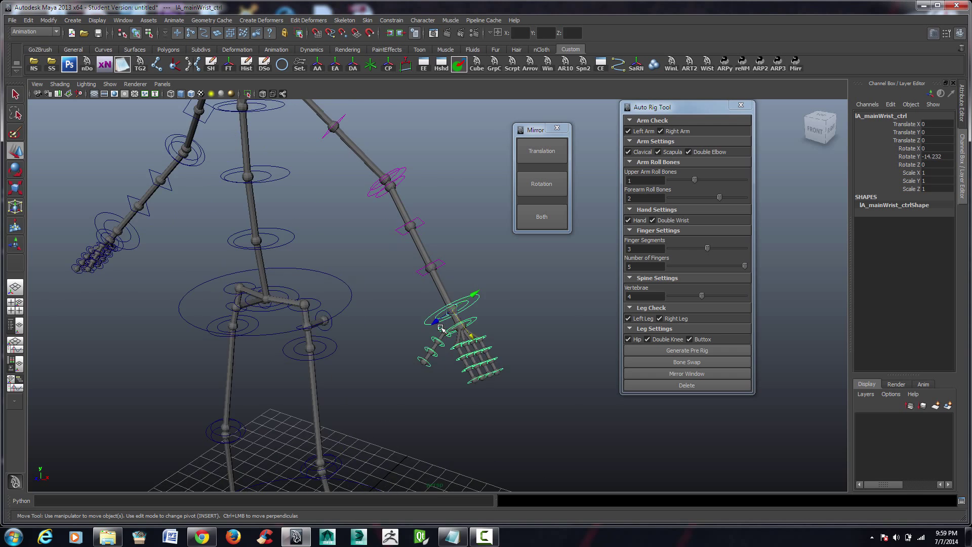
pyautogui.scroll(-8, 421, 278)
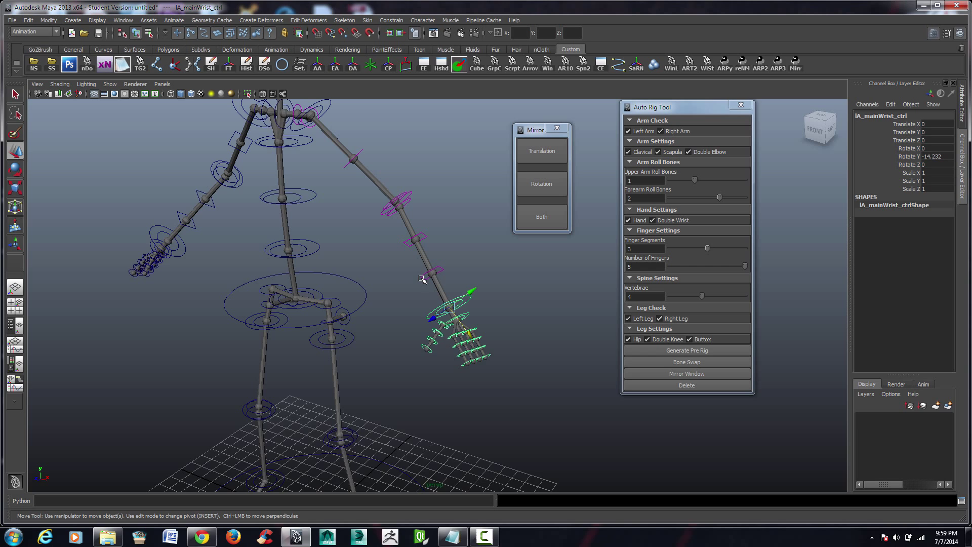
pyautogui.scroll(10, 481, 329)
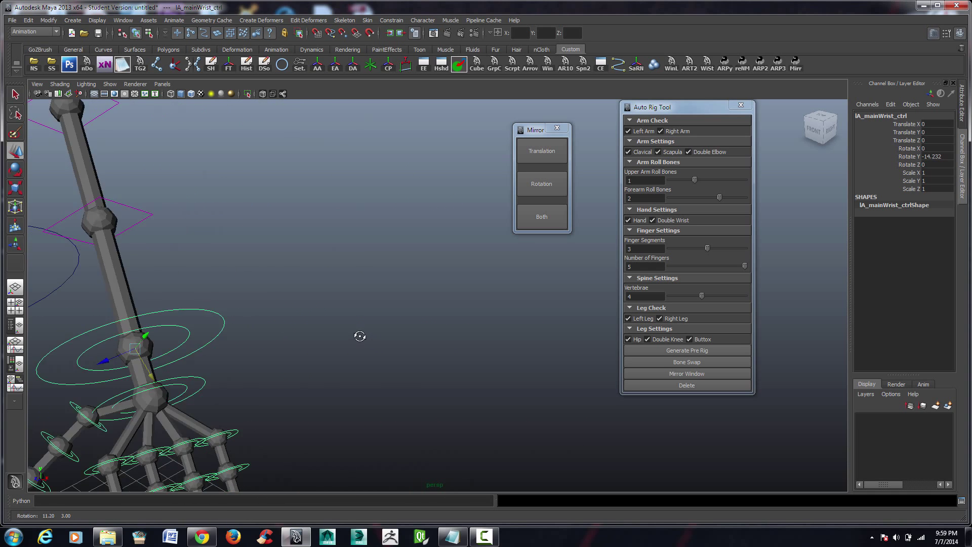
pyautogui.keyDown('alt'); pyautogui.moveTo(282, 294); pyautogui.dragTo(407, 239, button='middle'); pyautogui.keyUp('alt')
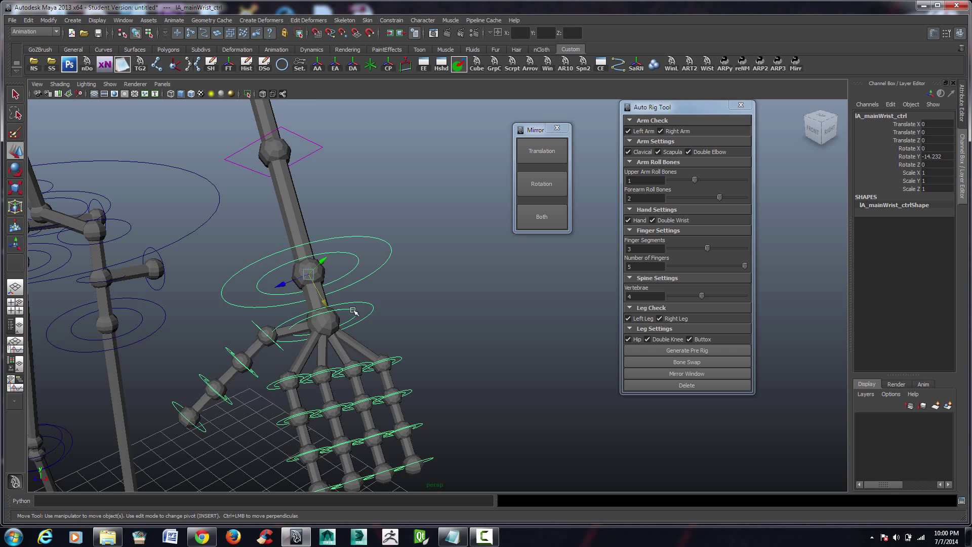
pyautogui.scroll(-5, 240, 275)
pyautogui.keyDown('alt'); pyautogui.moveTo(236, 181); pyautogui.dragTo(344, 299, button='middle'); pyautogui.keyUp('alt')
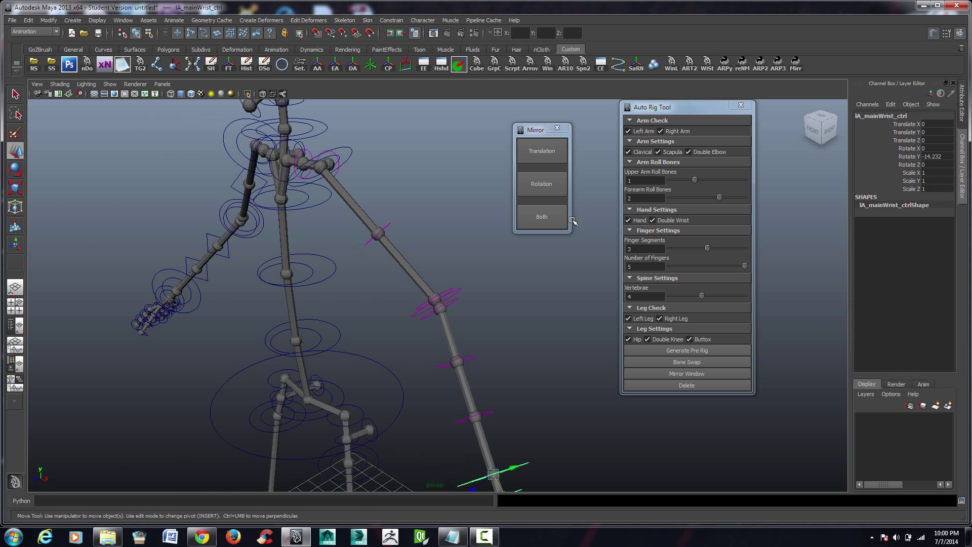
pyautogui.keyDown('alt'); pyautogui.moveTo(508, 365); pyautogui.dragTo(450, 314); pyautogui.keyUp('alt')
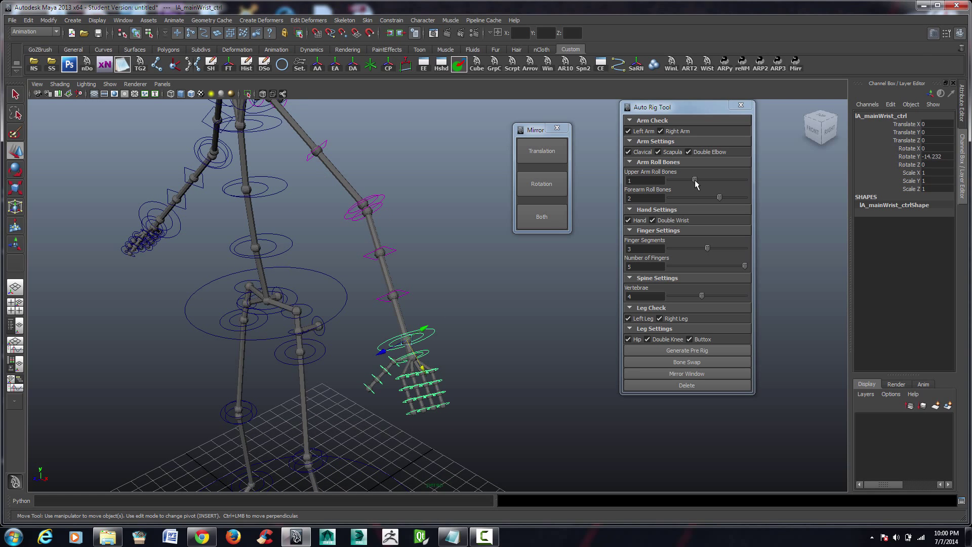
# Set the upper arm roll bones to 0 and the forearm roll bones to 1, and disable Double Wrist and Double Elbow
pyautogui.moveTo(695, 181); pyautogui.dragTo(654, 192)
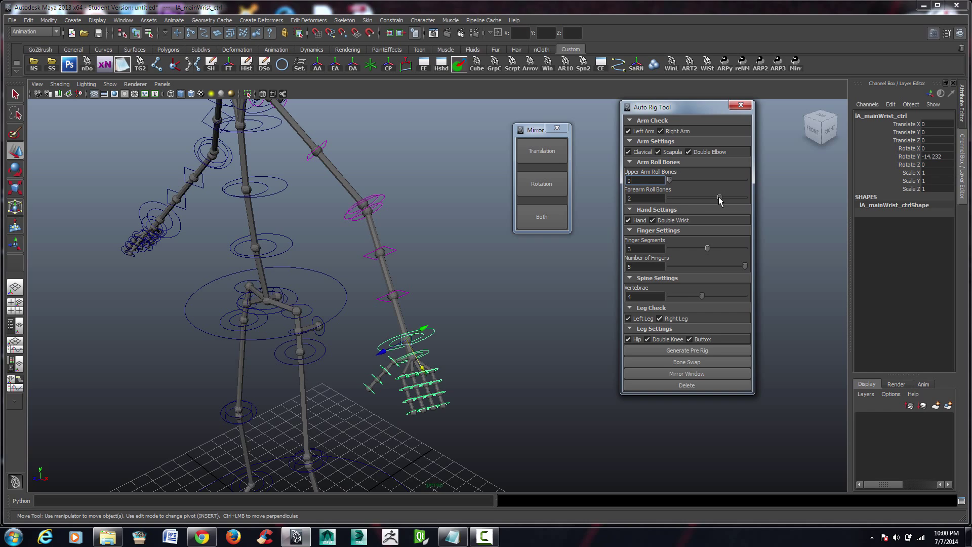
pyautogui.click(707, 199)
pyautogui.keyDown('alt'); pyautogui.moveTo(438, 221); pyautogui.dragTo(464, 279, button='middle'); pyautogui.keyUp('alt')
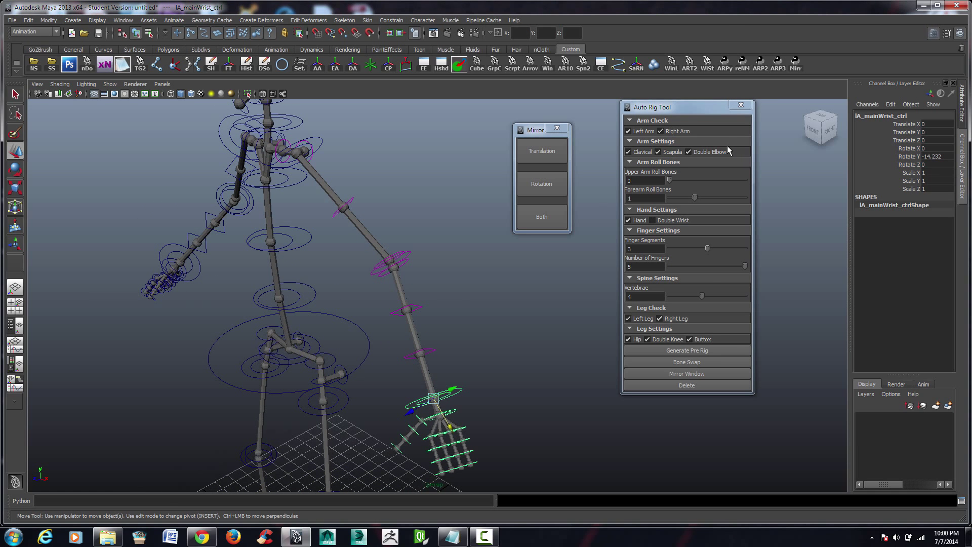
pyautogui.click(708, 148)
pyautogui.keyDown('alt'); pyautogui.moveTo(400, 360); pyautogui.dragTo(366, 310, button='middle'); pyautogui.keyUp('alt')
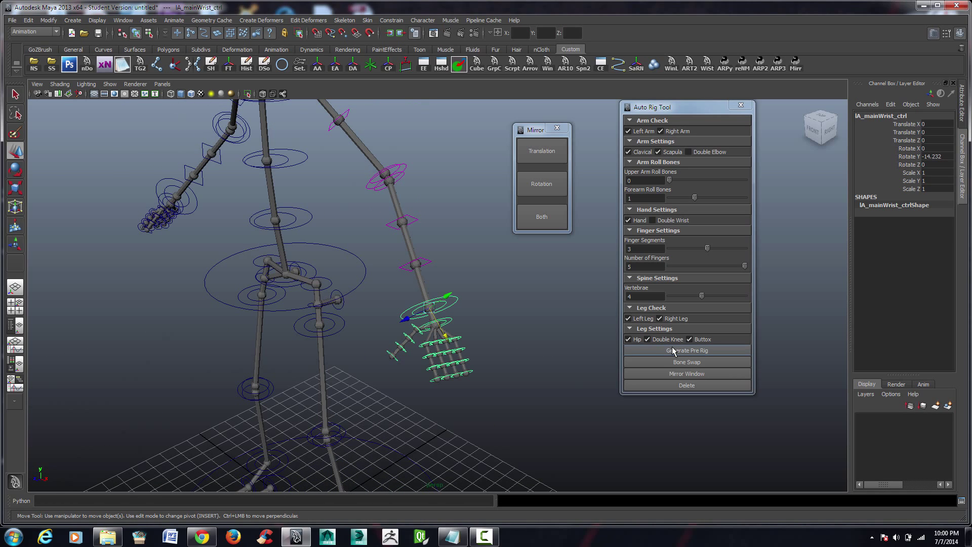
# Regenerate the pre rig with the current pose saved, and inspect the rebuilt arms and hands
pyautogui.click(673, 350)
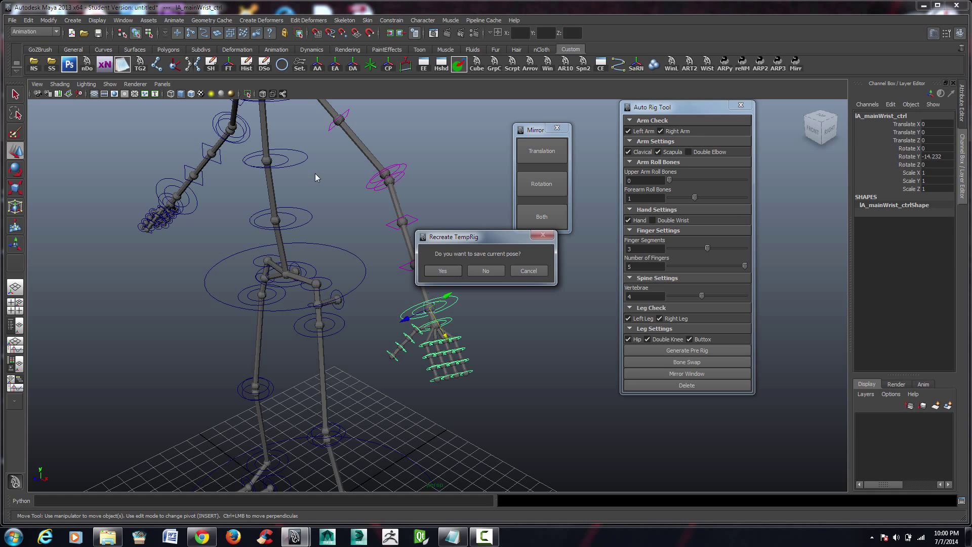
pyautogui.click(443, 271)
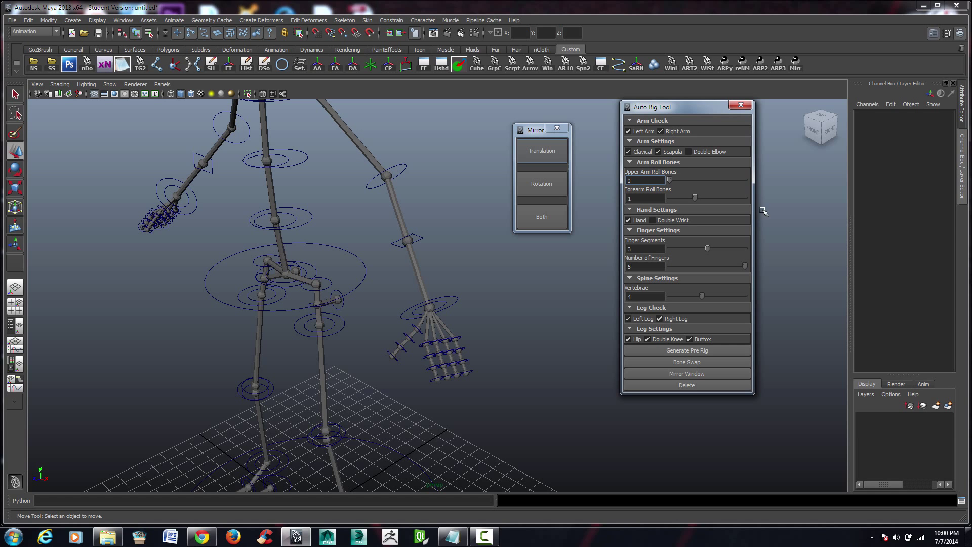
pyautogui.scroll(-5, 356, 407)
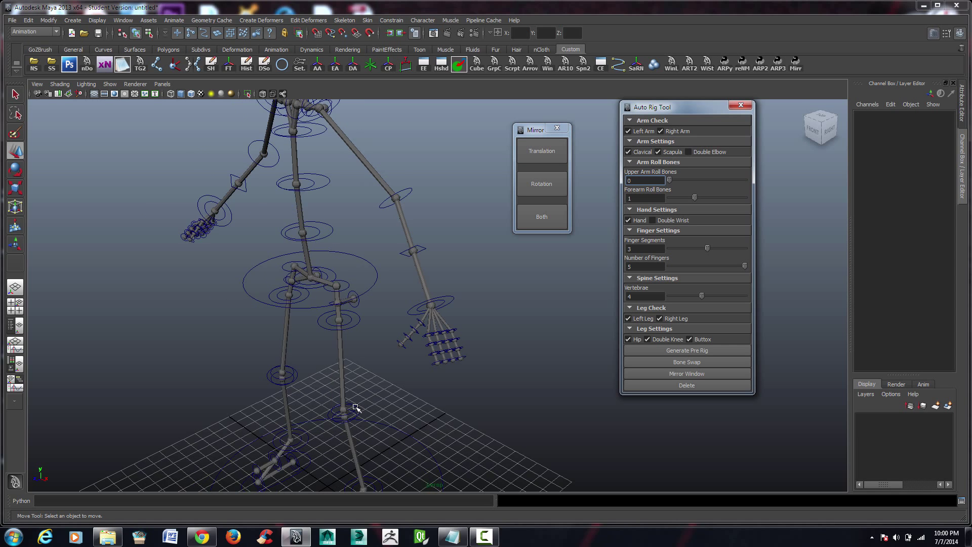
pyautogui.scroll(5, 356, 406)
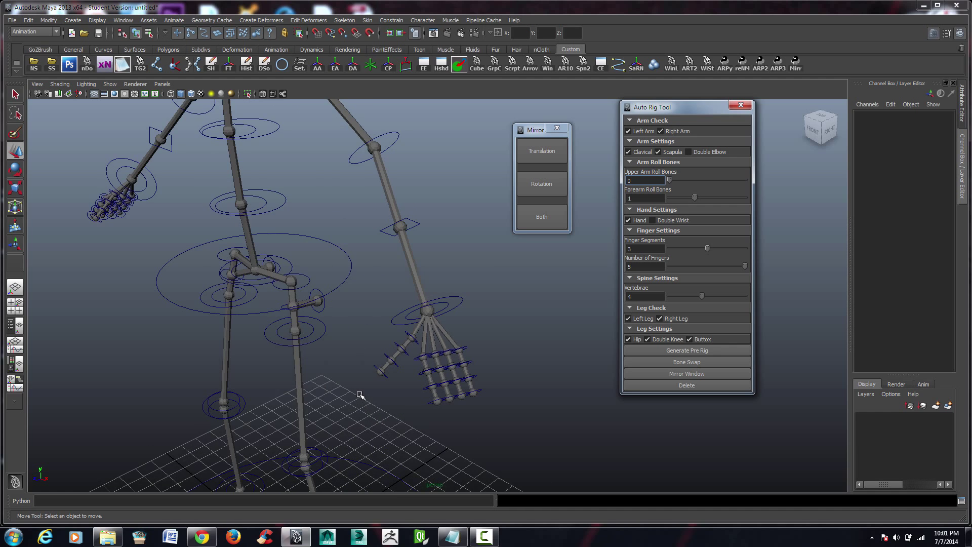
pyautogui.keyDown('alt'); pyautogui.moveTo(361, 393); pyautogui.dragTo(458, 336); pyautogui.keyUp('alt')
pyautogui.keyDown('alt'); pyautogui.moveTo(475, 320); pyautogui.dragTo(413, 363, button='middle'); pyautogui.keyUp('alt')
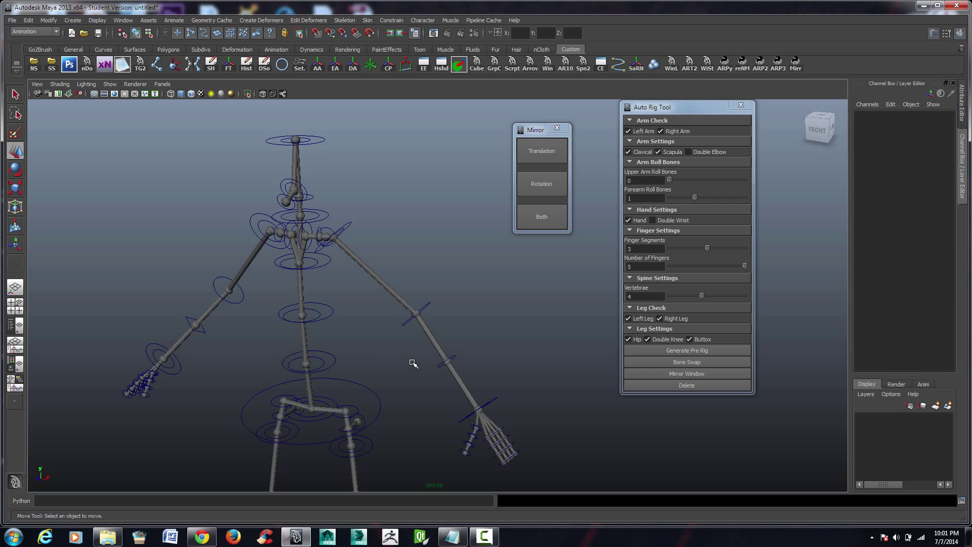
# Enable Double Elbow, set the upper arm roll bones to 1, and disable Double Knee
pyautogui.scroll(3, 412, 362)
pyautogui.click(695, 152)
pyautogui.click(694, 179)
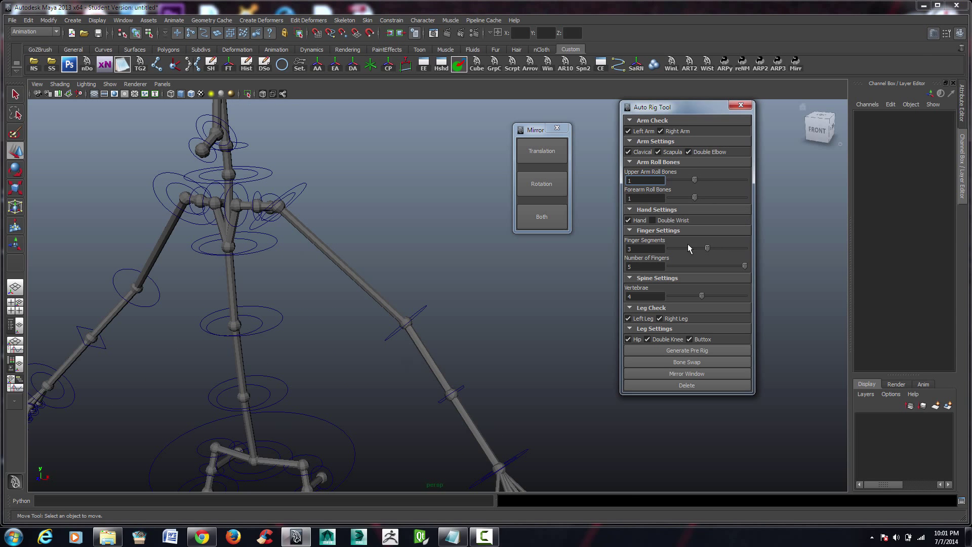
pyautogui.keyDown('alt'); pyautogui.moveTo(550, 290); pyautogui.dragTo(521, 263, button='middle'); pyautogui.keyUp('alt')
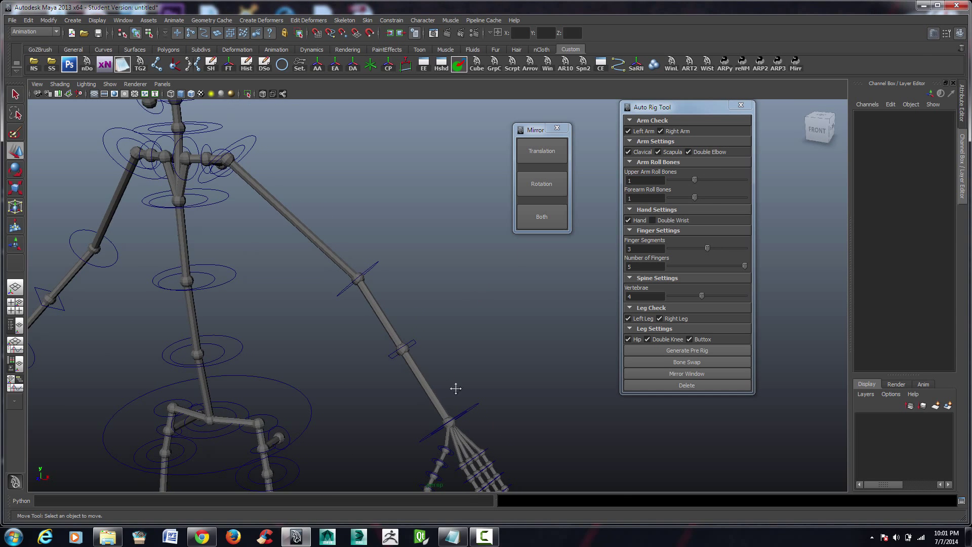
pyautogui.keyDown('alt'); pyautogui.moveTo(456, 389); pyautogui.dragTo(490, 243, button='middle'); pyautogui.keyUp('alt')
pyautogui.click(670, 338)
# Rotate the COM control at the pelvis to X -8.901, Y 26.627 and Z -29.889
pyautogui.scroll(-5, 406, 265)
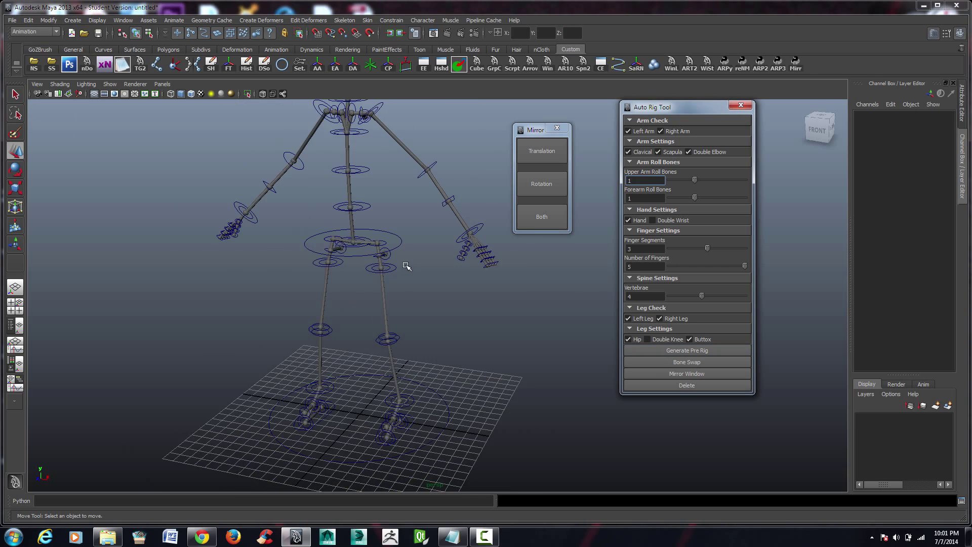
pyautogui.keyDown('alt'); pyautogui.moveTo(406, 264); pyautogui.dragTo(393, 313, button='middle'); pyautogui.keyUp('alt')
pyautogui.click(383, 307)
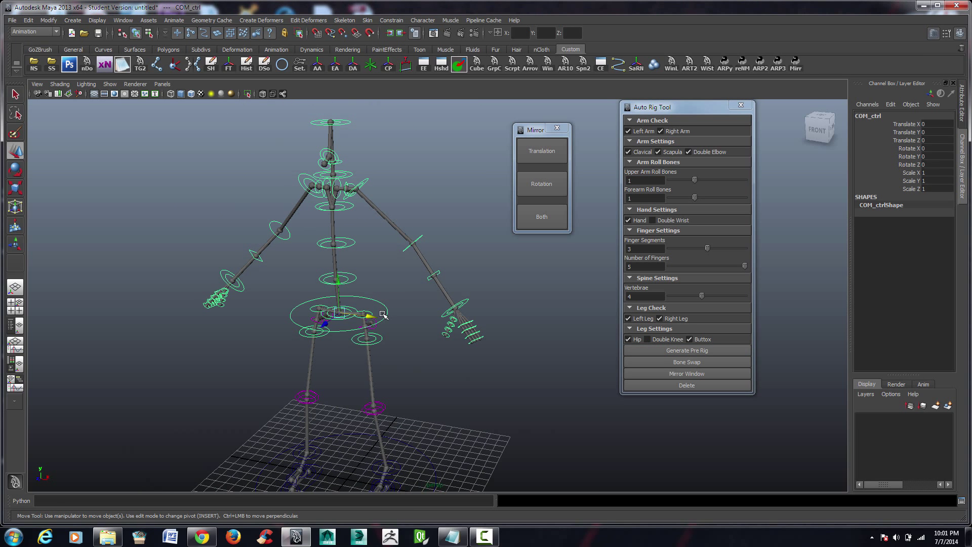
pyautogui.press('e')
pyautogui.moveTo(360, 311); pyautogui.dragTo(379, 329)
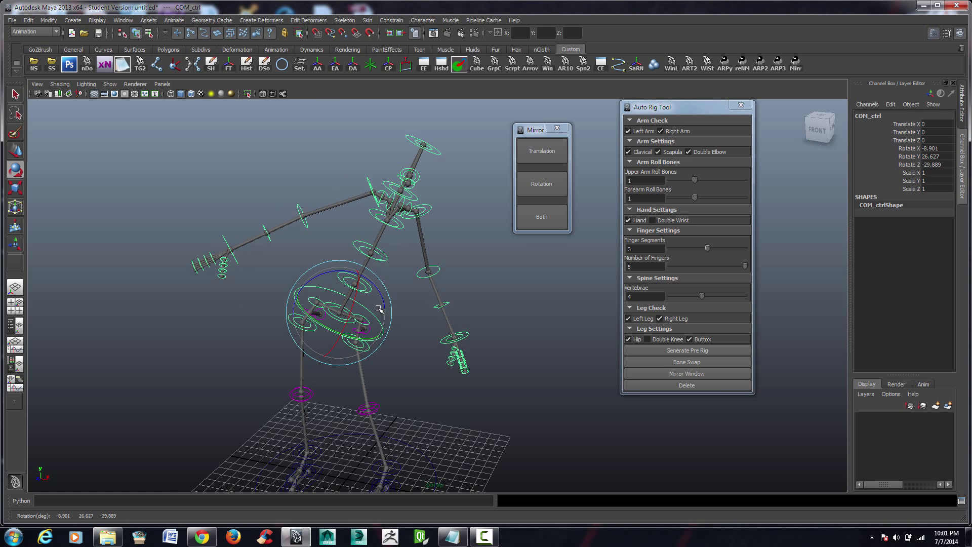
# Rotate the rig's master control to Z 70.647, and regenerate the pre rig while keeping the current pose
pyautogui.keyDown('alt'); pyautogui.moveTo(432, 480); pyautogui.dragTo(417, 381, button='middle'); pyautogui.keyUp('alt')
pyautogui.moveTo(422, 382); pyautogui.dragTo(457, 416)
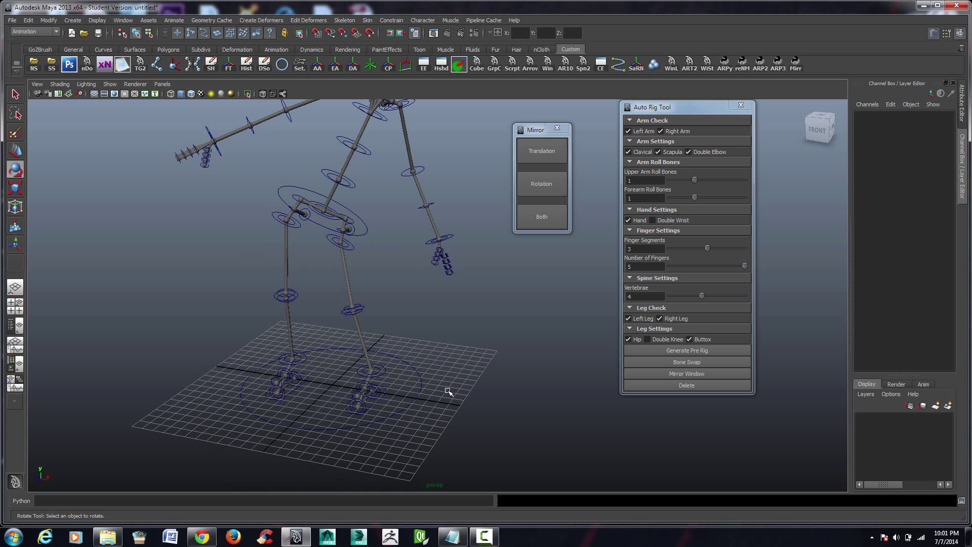
pyautogui.click(408, 409)
pyautogui.moveTo(364, 364); pyautogui.dragTo(325, 319)
pyautogui.click(679, 351)
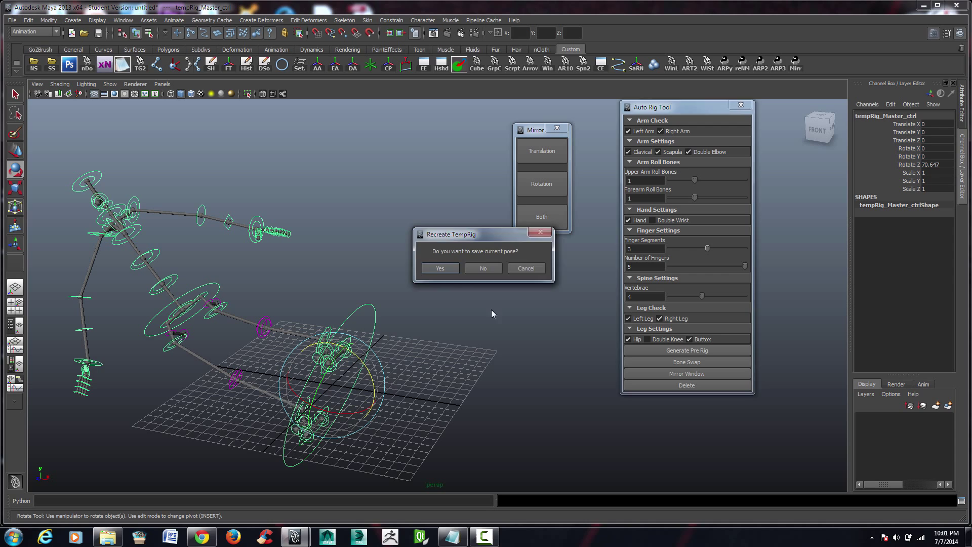
pyautogui.click(483, 268)
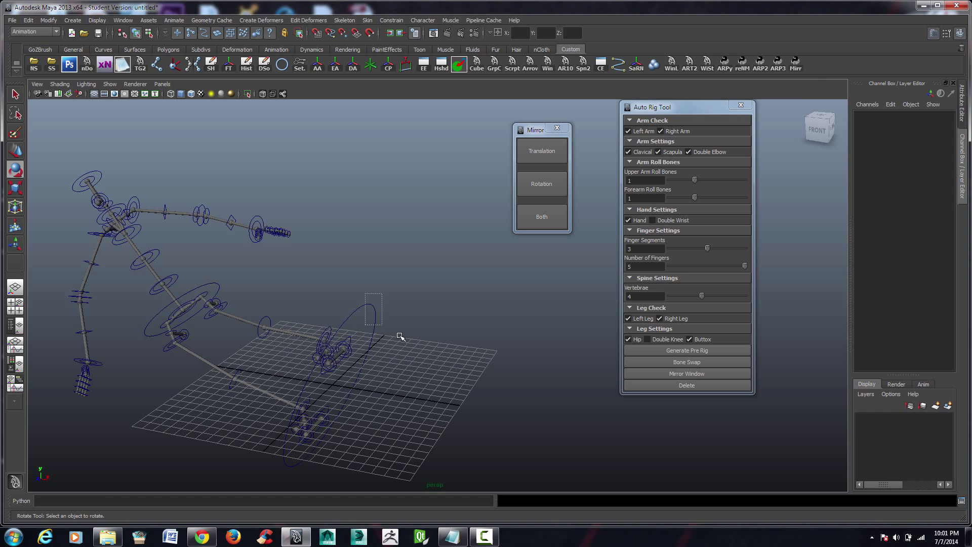
# Reset the master control's Rotate Z to 0
pyautogui.click(376, 303)
pyautogui.doubleClick(937, 164)
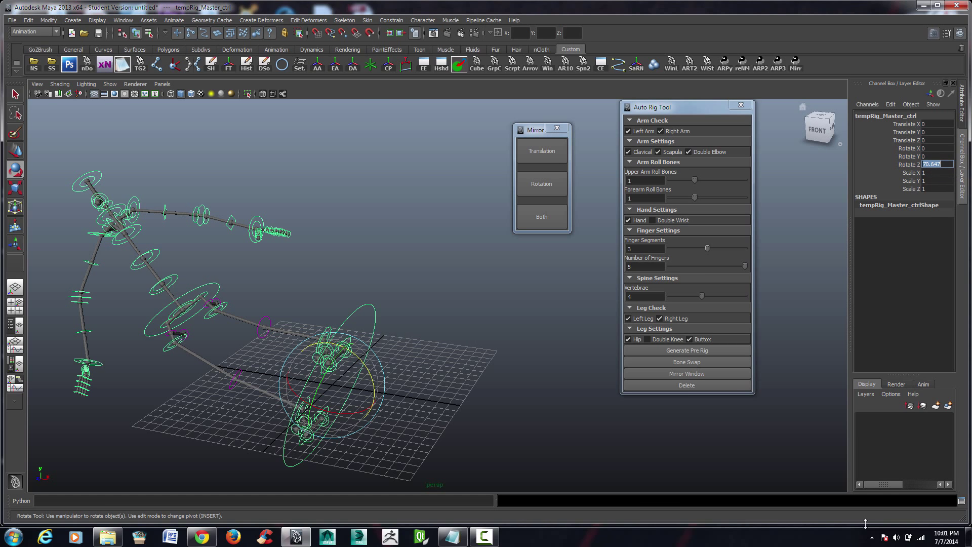
pyautogui.write('0')
pyautogui.press('Return')
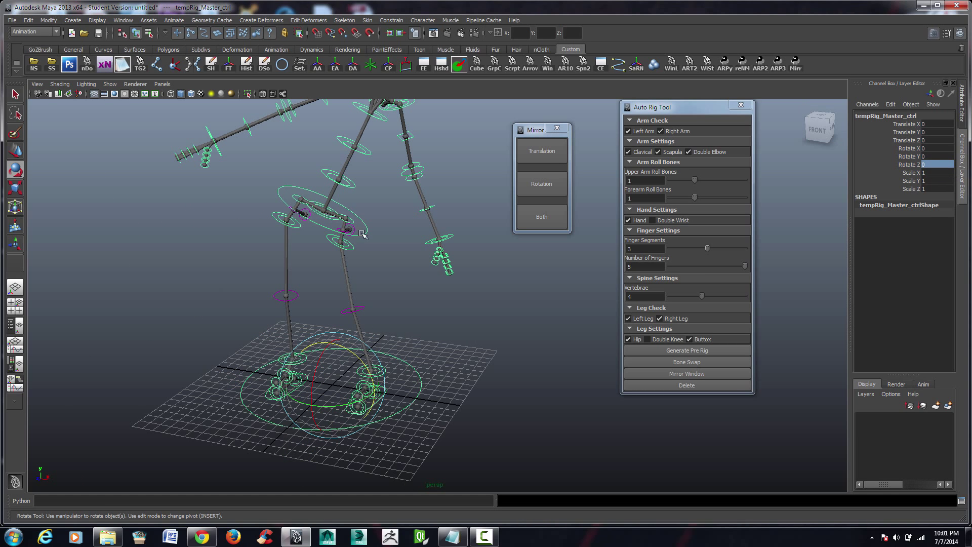
# Reset the COM control's X, Y and Z rotations to 0
pyautogui.click(350, 237)
pyautogui.moveTo(932, 148); pyautogui.dragTo(936, 164)
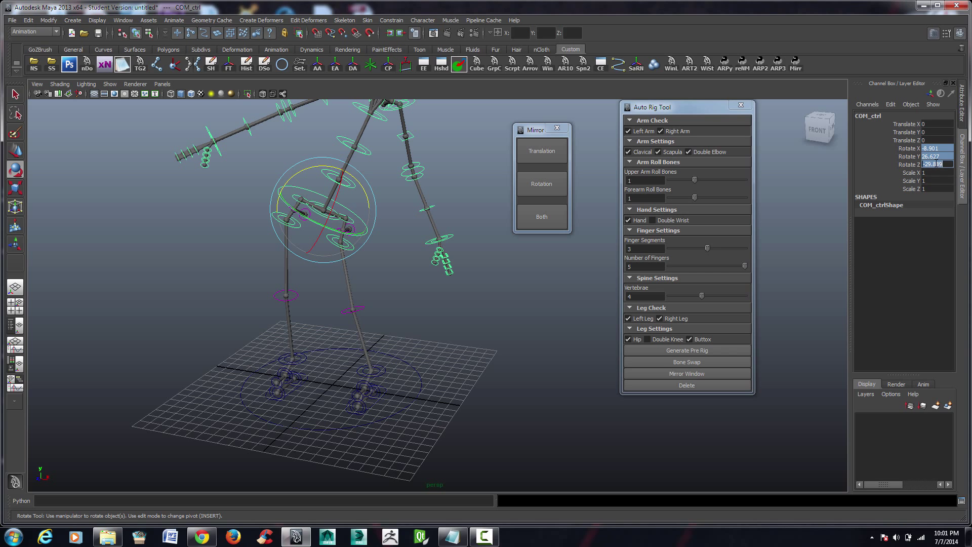
pyautogui.write('0')
pyautogui.press('Return')
# Disable Double Elbow, set the upper arm roll bones to 0, and regenerate the pre rig with the current pose saved
pyautogui.keyDown('alt'); pyautogui.moveTo(326, 297); pyautogui.dragTo(773, 159); pyautogui.keyUp('alt')
pyautogui.click(688, 152)
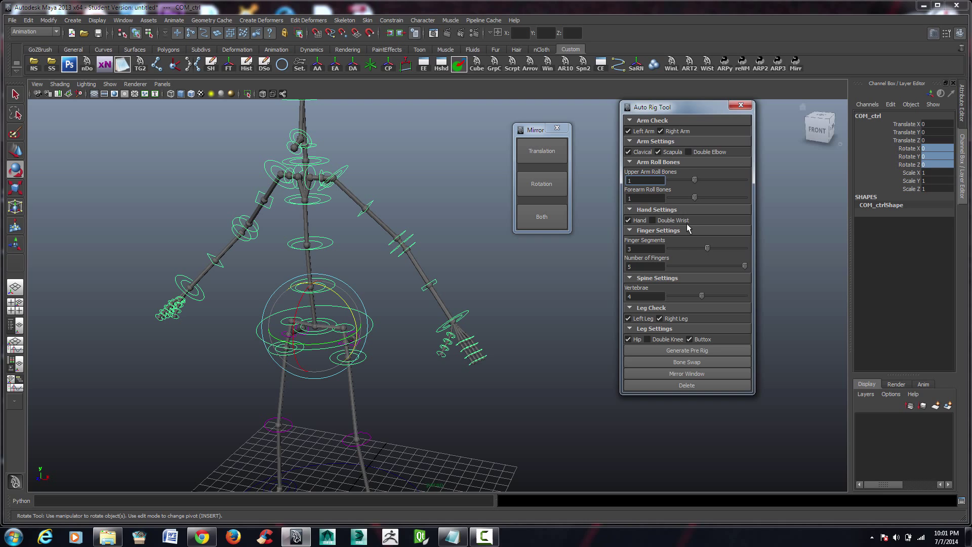
pyautogui.moveTo(694, 179); pyautogui.dragTo(669, 180)
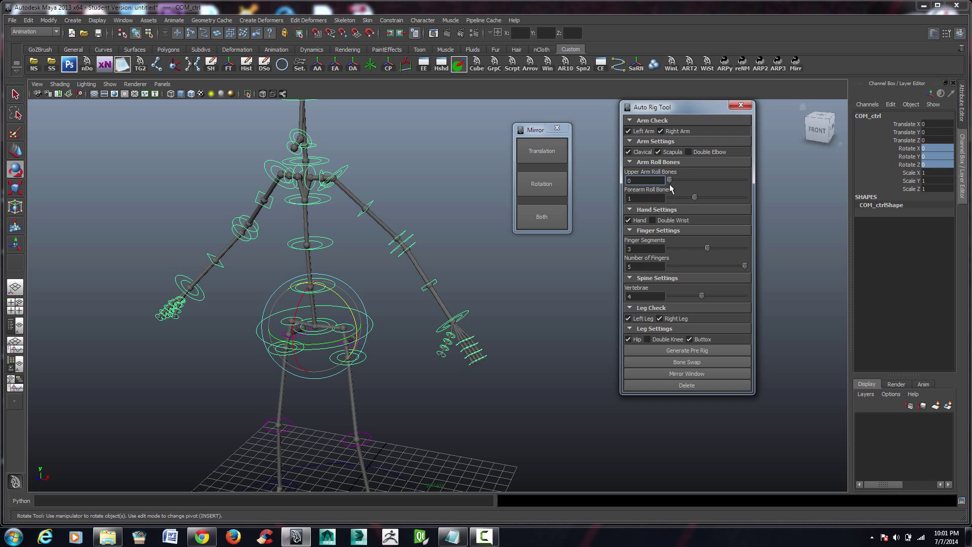
pyautogui.click(696, 351)
pyautogui.click(440, 268)
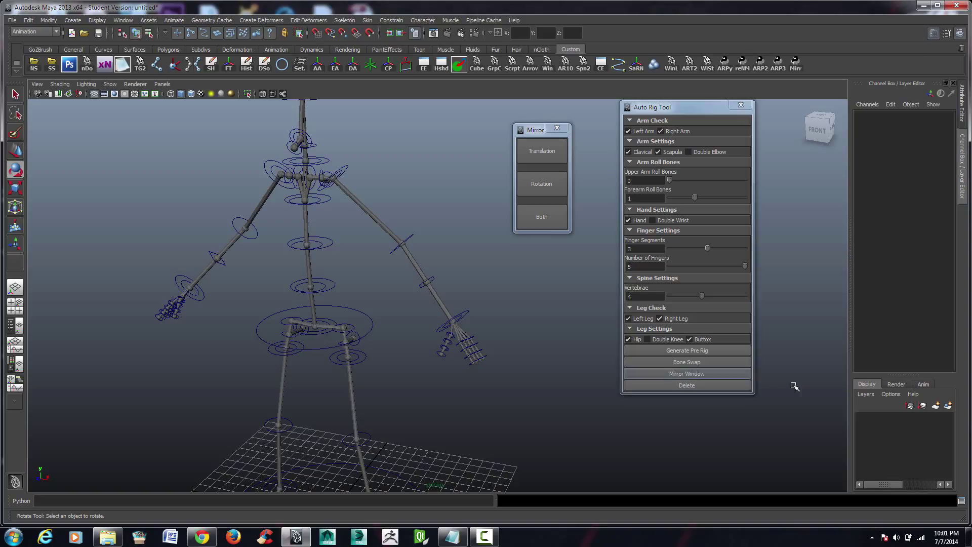
# Enable Double Knee and Double Elbow in turn, regenerating the pre rig with the current pose saved after each change
pyautogui.click(647, 339)
pyautogui.click(658, 351)
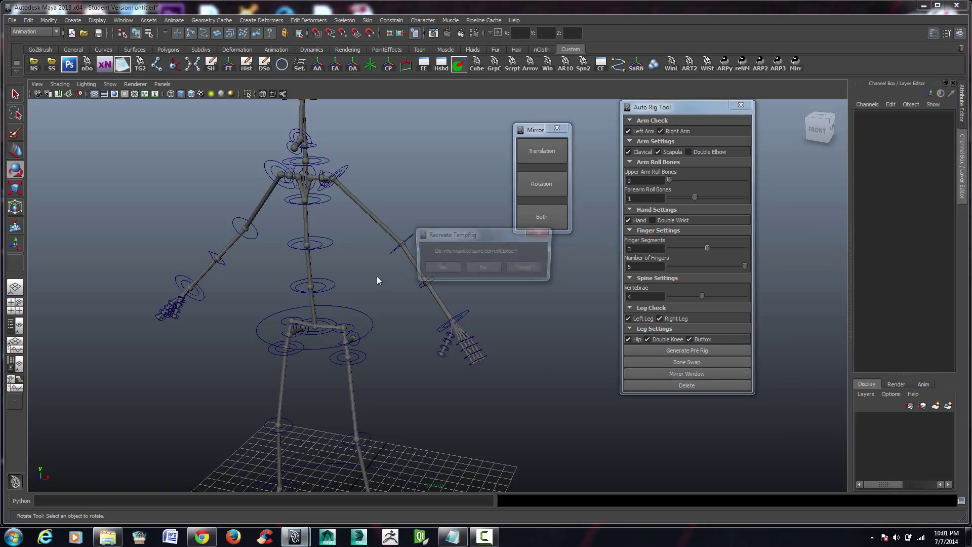
pyautogui.click(434, 270)
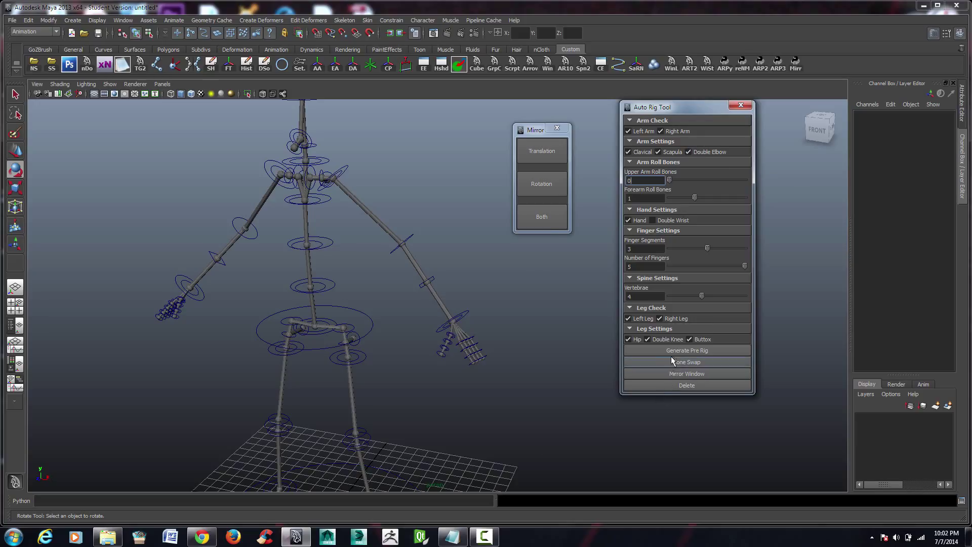
pyautogui.click(687, 350)
pyautogui.click(454, 271)
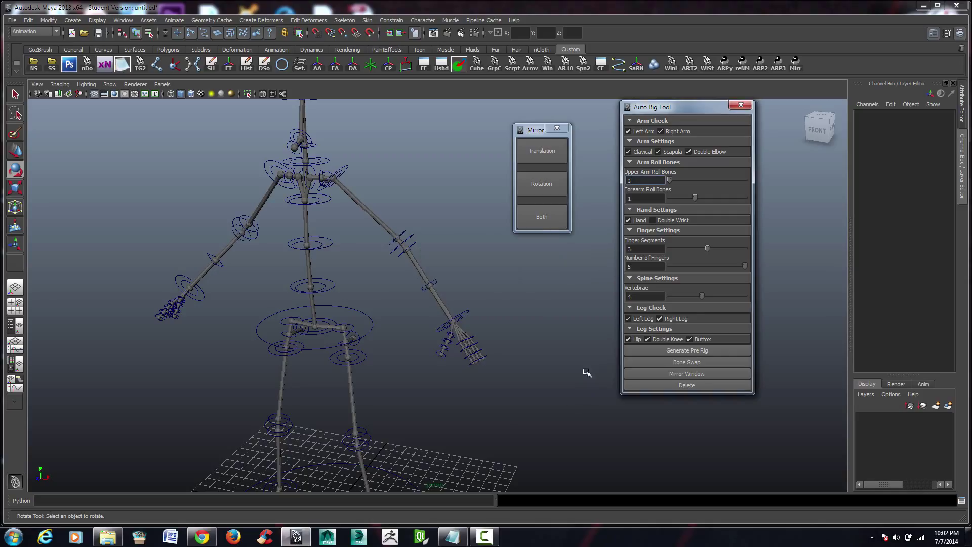
# Swap the pre rig for bones, and inspect the joint chains of the left arm and both legs
pyautogui.click(687, 362)
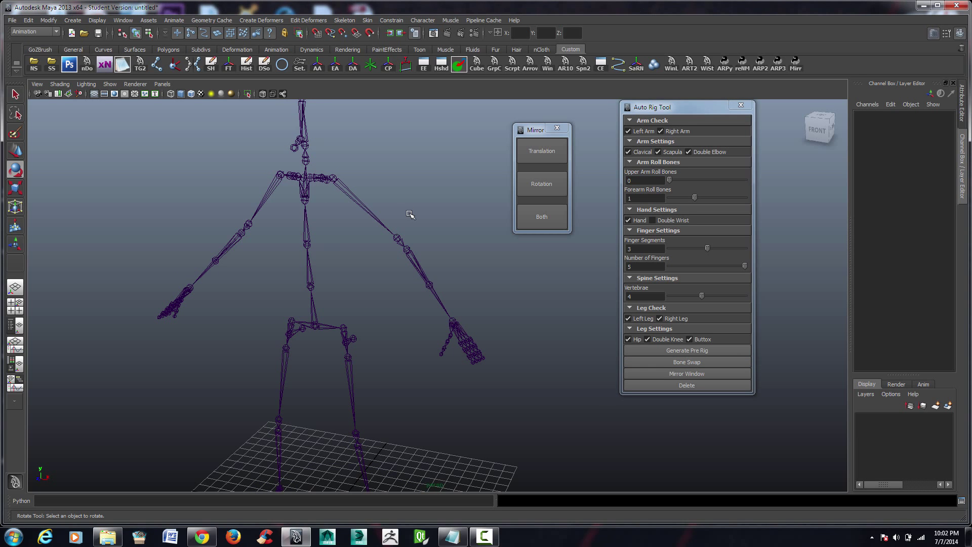
pyautogui.keyDown('alt'); pyautogui.moveTo(409, 214); pyautogui.dragTo(446, 207); pyautogui.keyUp('alt')
pyautogui.moveTo(468, 159); pyautogui.dragTo(242, 262)
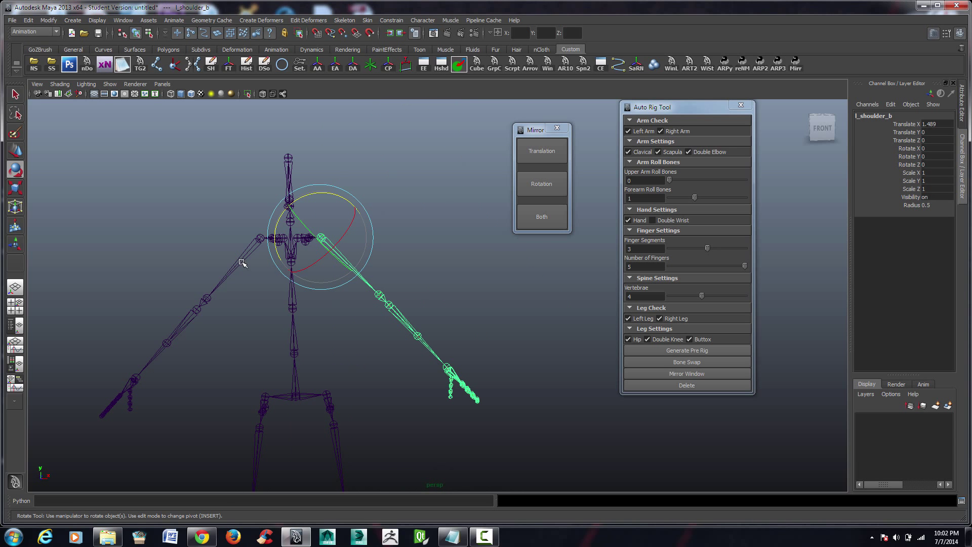
pyautogui.scroll(3, 412, 299)
pyautogui.click(412, 296)
pyautogui.keyDown('alt'); pyautogui.moveTo(164, 423); pyautogui.dragTo(239, 133, button='middle'); pyautogui.keyUp('alt')
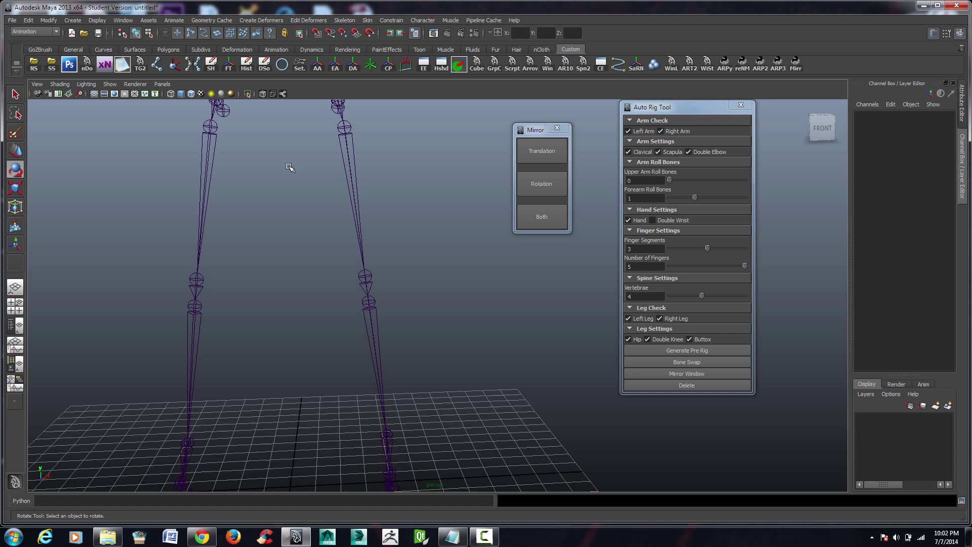
# Check the names and channel values of the root joint, the left shoulder joint and both elbow joints, one at a time
pyautogui.keyDown('alt'); pyautogui.moveTo(291, 165); pyautogui.dragTo(287, 294, button='middle'); pyautogui.keyUp('alt')
pyautogui.click(277, 233)
pyautogui.scroll(-4, 408, 291)
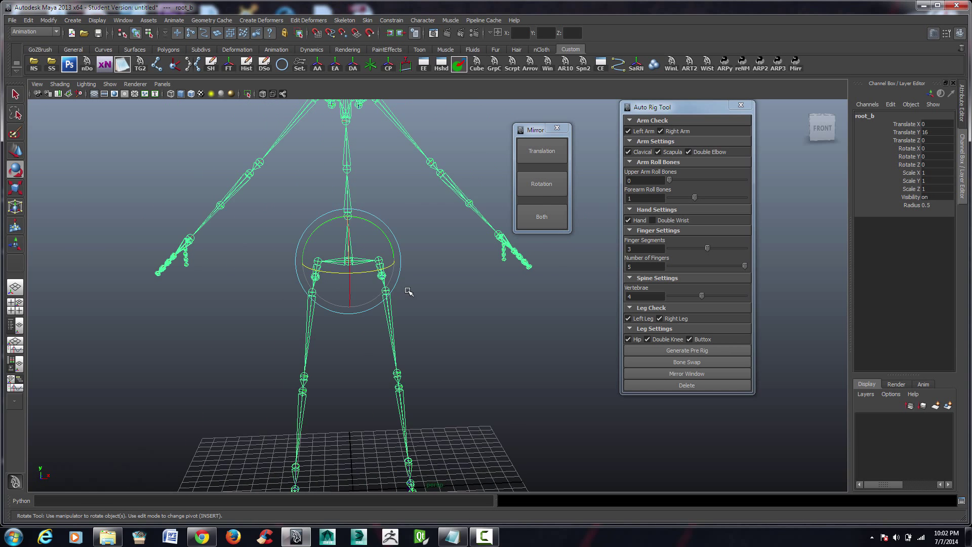
pyautogui.keyDown('alt'); pyautogui.moveTo(405, 207); pyautogui.dragTo(371, 319, button='middle'); pyautogui.keyUp('alt')
pyautogui.hotkey('ctrl', 'z')
pyautogui.hotkey('ctrl', 'z')
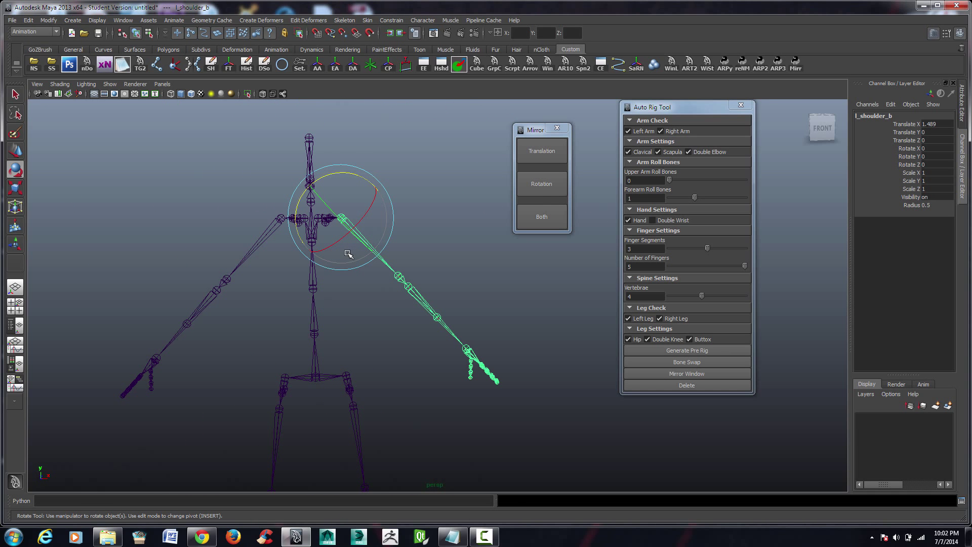
pyautogui.scroll(3, 348, 253)
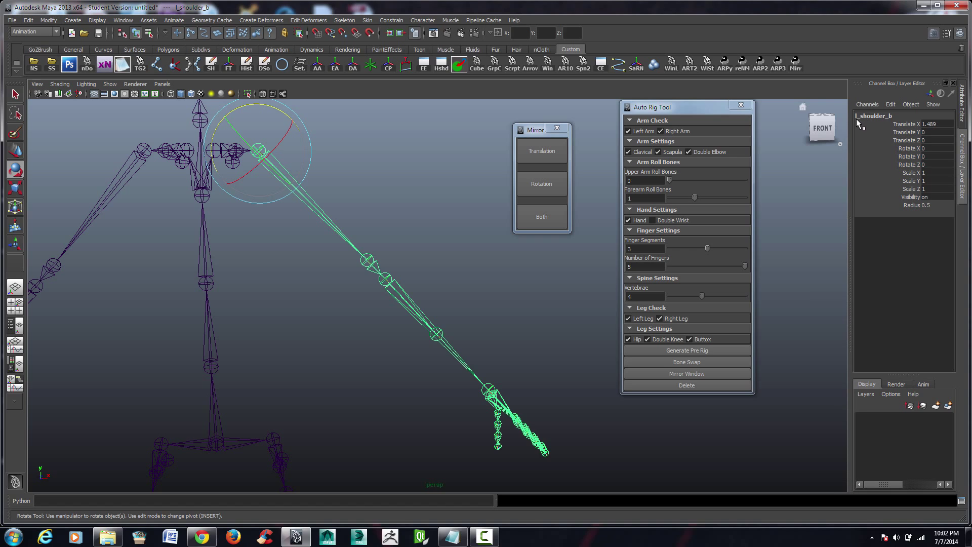
pyautogui.click(374, 266)
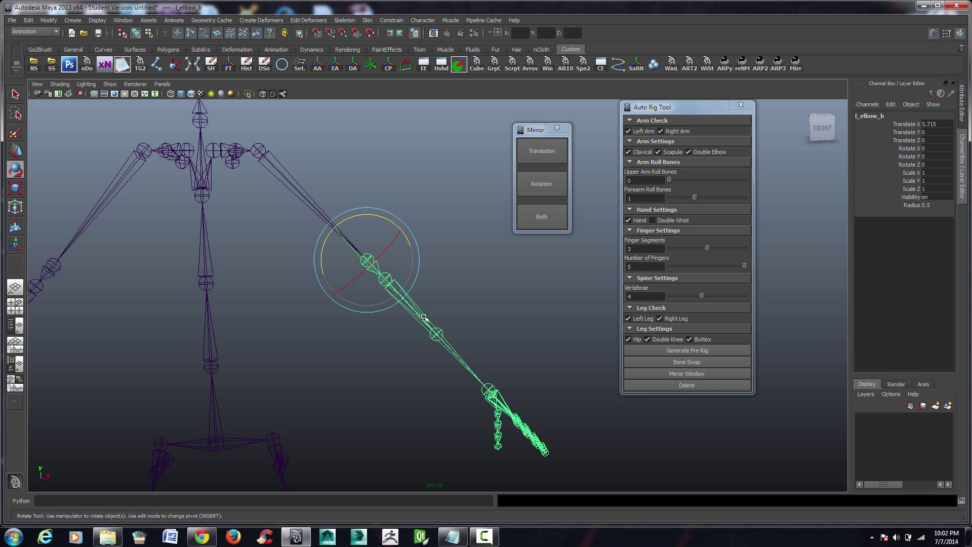
pyautogui.click(51, 268)
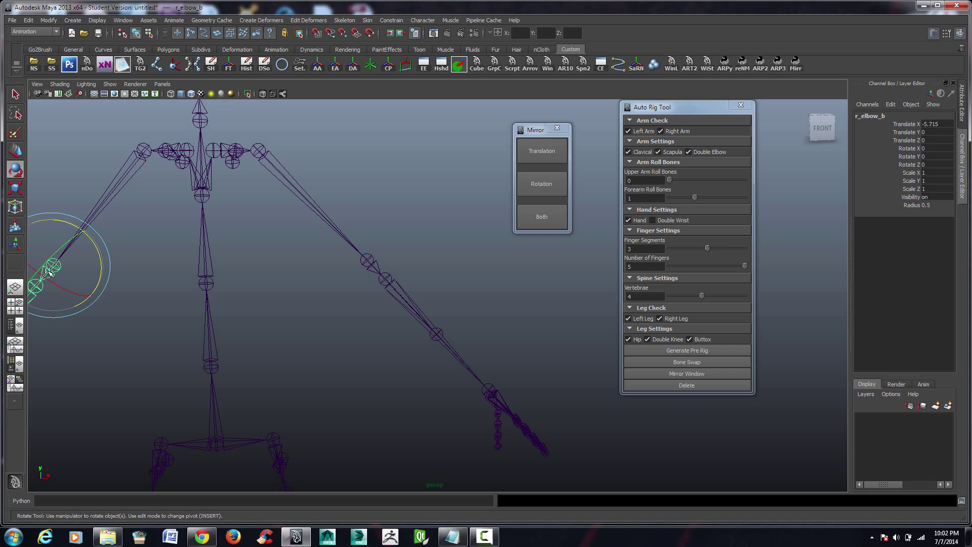
pyautogui.keyDown('alt'); pyautogui.moveTo(82, 337); pyautogui.dragTo(130, 340, button='middle'); pyautogui.keyUp('alt')
# Select the shoulder, elbow and forearm joints of both arms together, and try rotating them to test how the chains bend
pyautogui.click(402, 217)
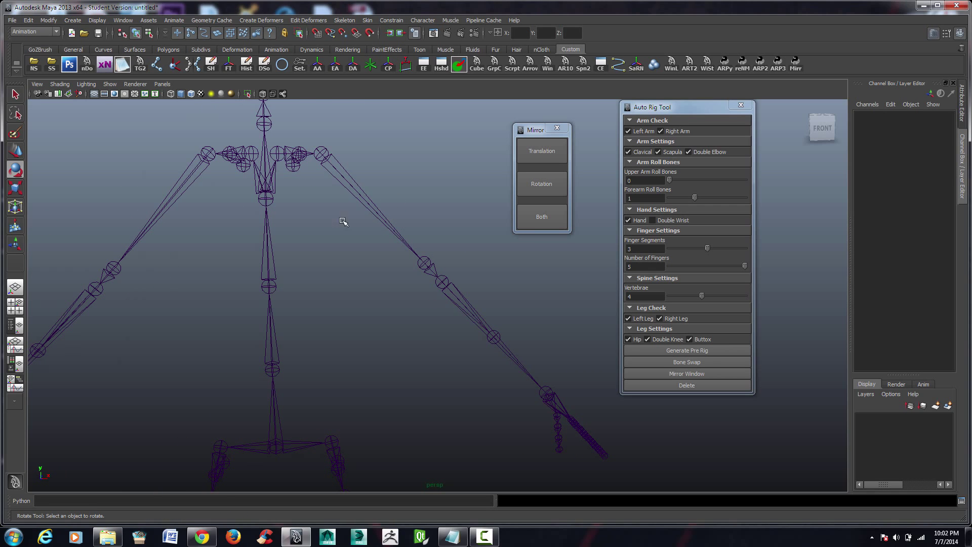
pyautogui.click(378, 217)
pyautogui.keyDown('shift'); pyautogui.click(147, 228); pyautogui.keyUp('shift')
pyautogui.keyDown('shift'); pyautogui.click(108, 275); pyautogui.keyUp('shift')
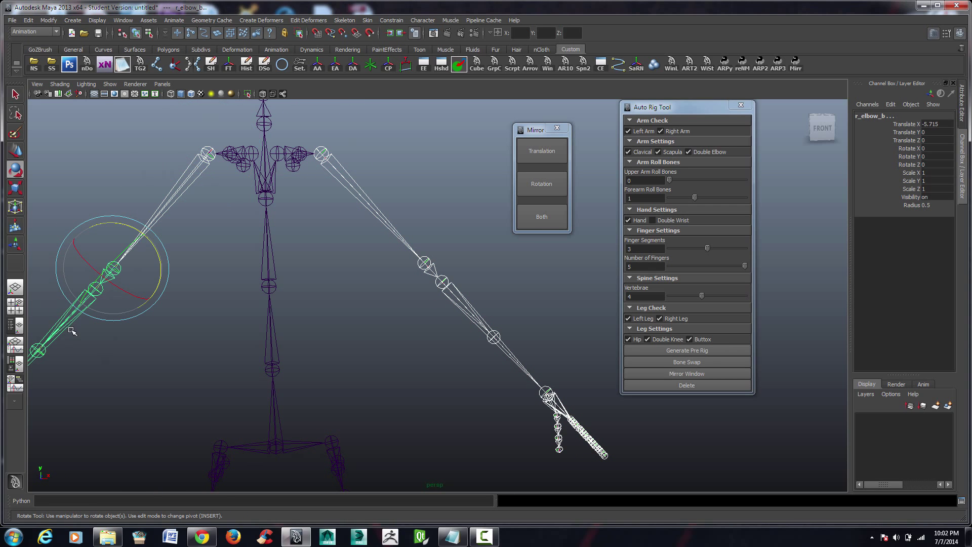
pyautogui.keyDown('shift'); pyautogui.click(57, 330); pyautogui.keyUp('shift')
pyautogui.click(453, 294)
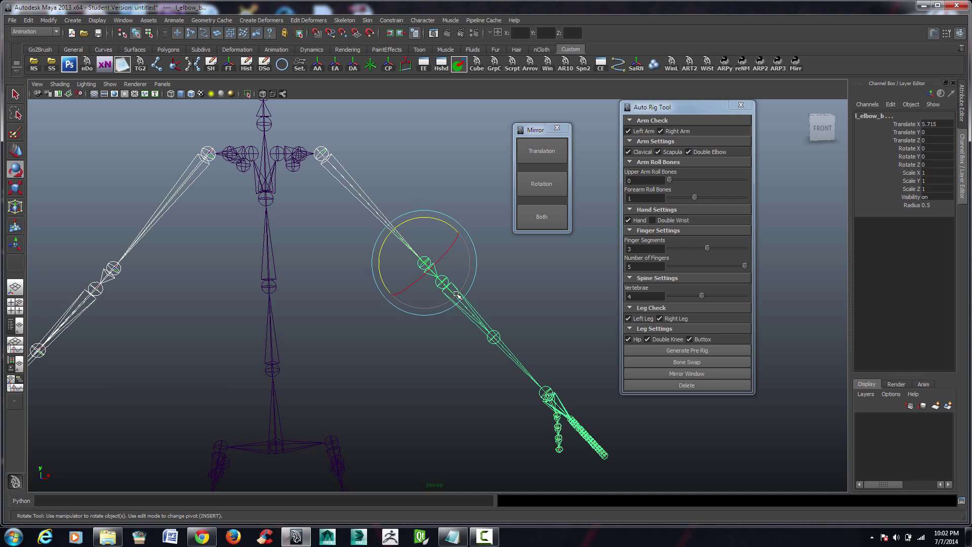
pyautogui.moveTo(459, 300); pyautogui.dragTo(417, 284)
pyautogui.hotkey('ctrl', 'z')
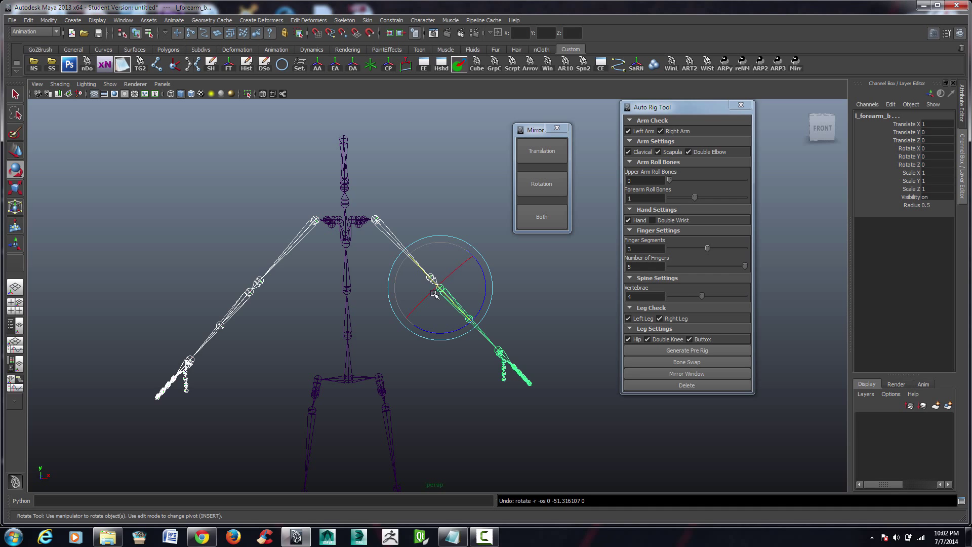
pyautogui.moveTo(486, 286); pyautogui.dragTo(492, 362)
# Clear the joint selection and examine the full bone skeleton from the side and the front
pyautogui.keyDown('alt'); pyautogui.moveTo(465, 403); pyautogui.dragTo(379, 312); pyautogui.keyUp('alt')
pyautogui.click(330, 309)
pyautogui.keyDown('alt'); pyautogui.moveTo(344, 230); pyautogui.dragTo(348, 270, button='middle'); pyautogui.keyUp('alt')
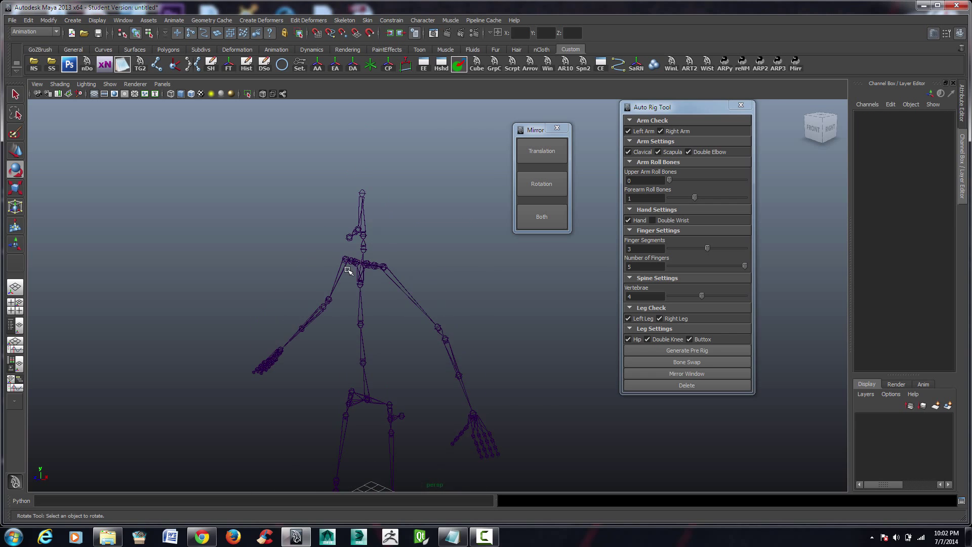
pyautogui.keyDown('alt'); pyautogui.moveTo(348, 269); pyautogui.dragTo(386, 270); pyautogui.keyUp('alt')
pyautogui.keyDown('alt'); pyautogui.moveTo(385, 270); pyautogui.dragTo(344, 201, button='middle'); pyautogui.keyUp('alt')
pyautogui.keyDown('alt'); pyautogui.moveTo(346, 201); pyautogui.dragTo(383, 247); pyautogui.keyUp('alt')
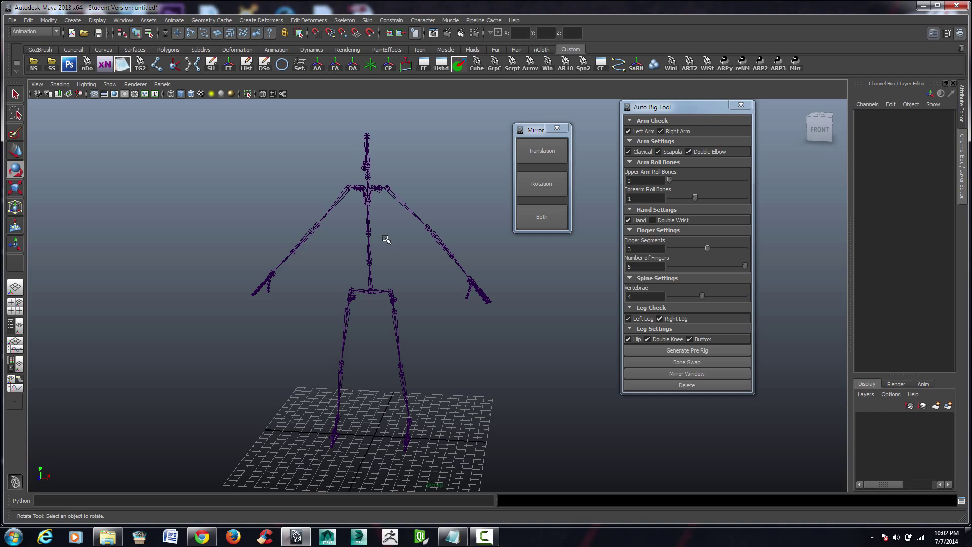